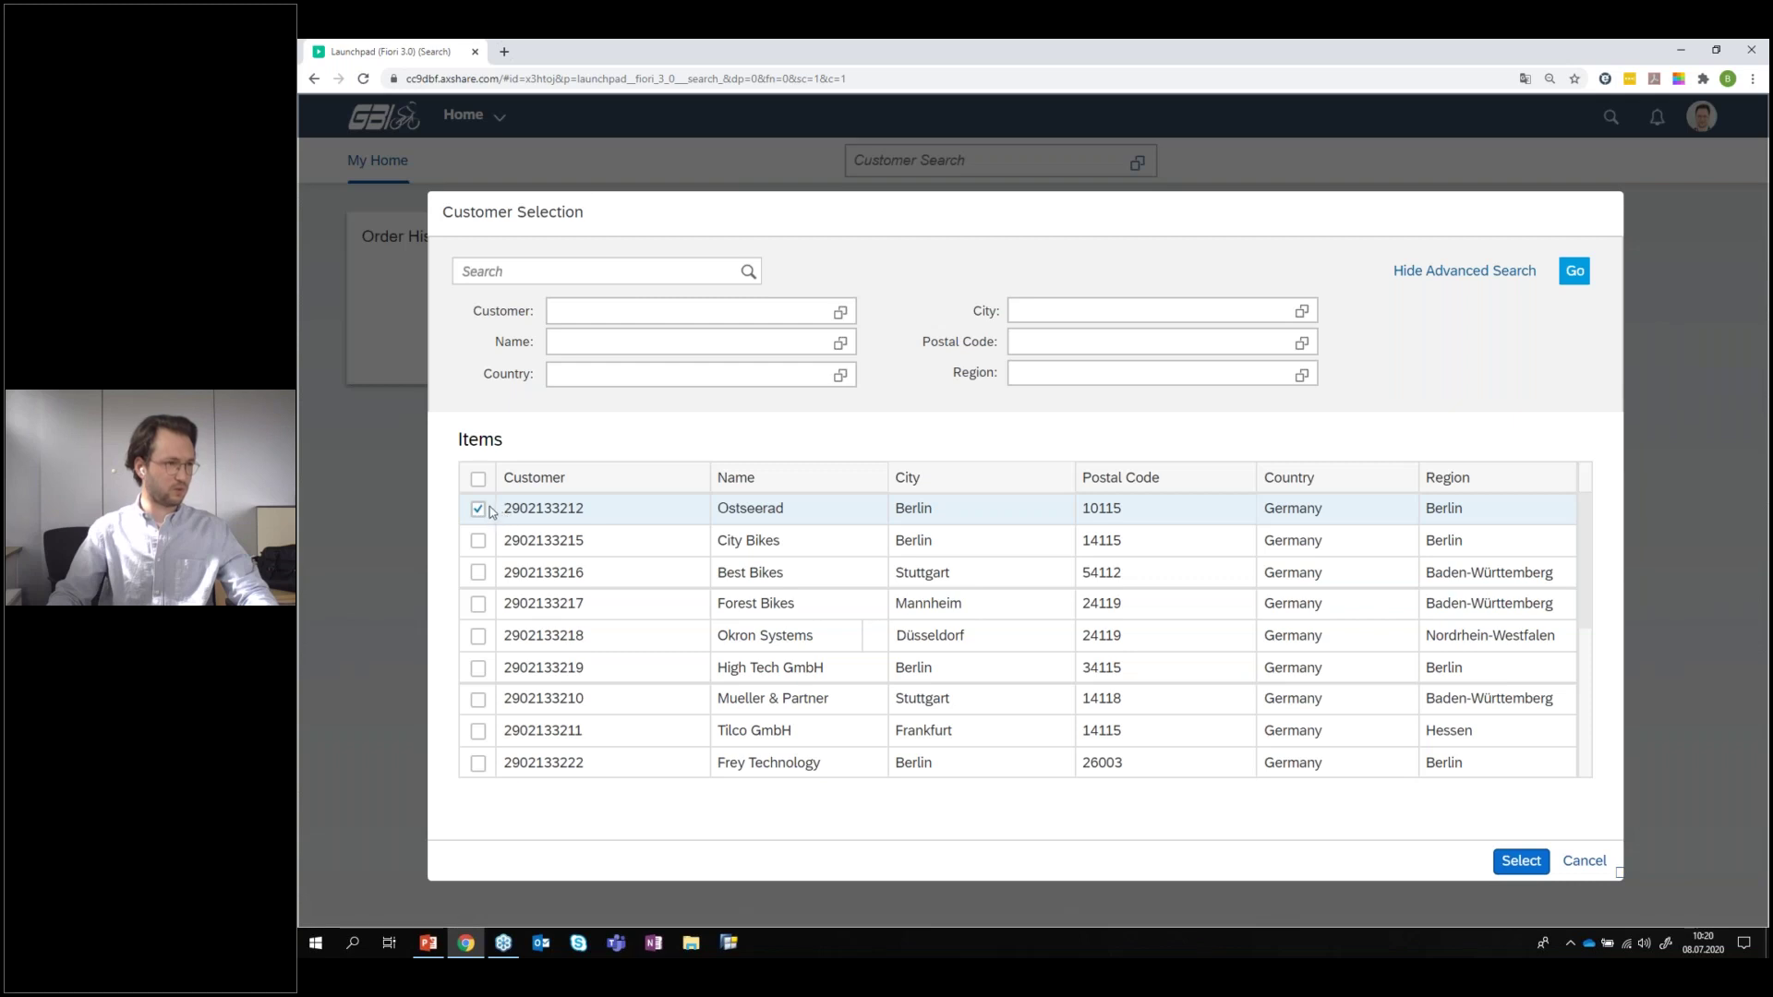
Choose Ostseerad in Berlin as the customer and open its Order History.
left_click(1545, 868)
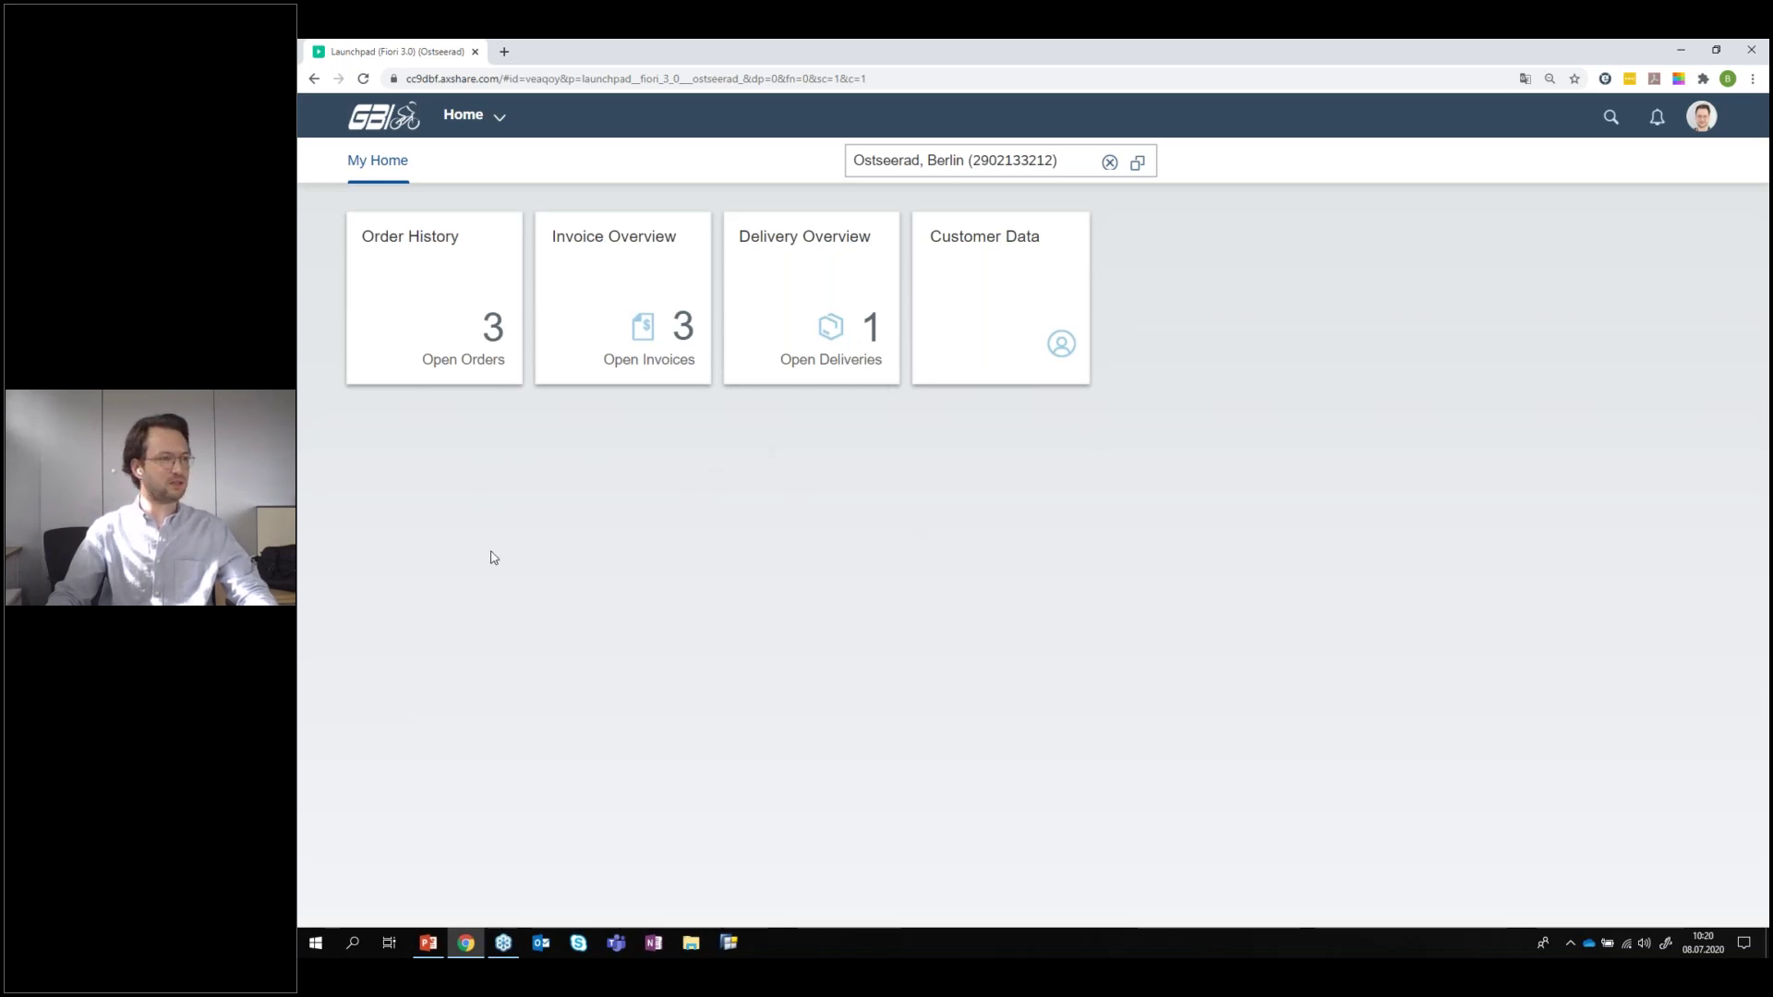
left_click(466, 289)
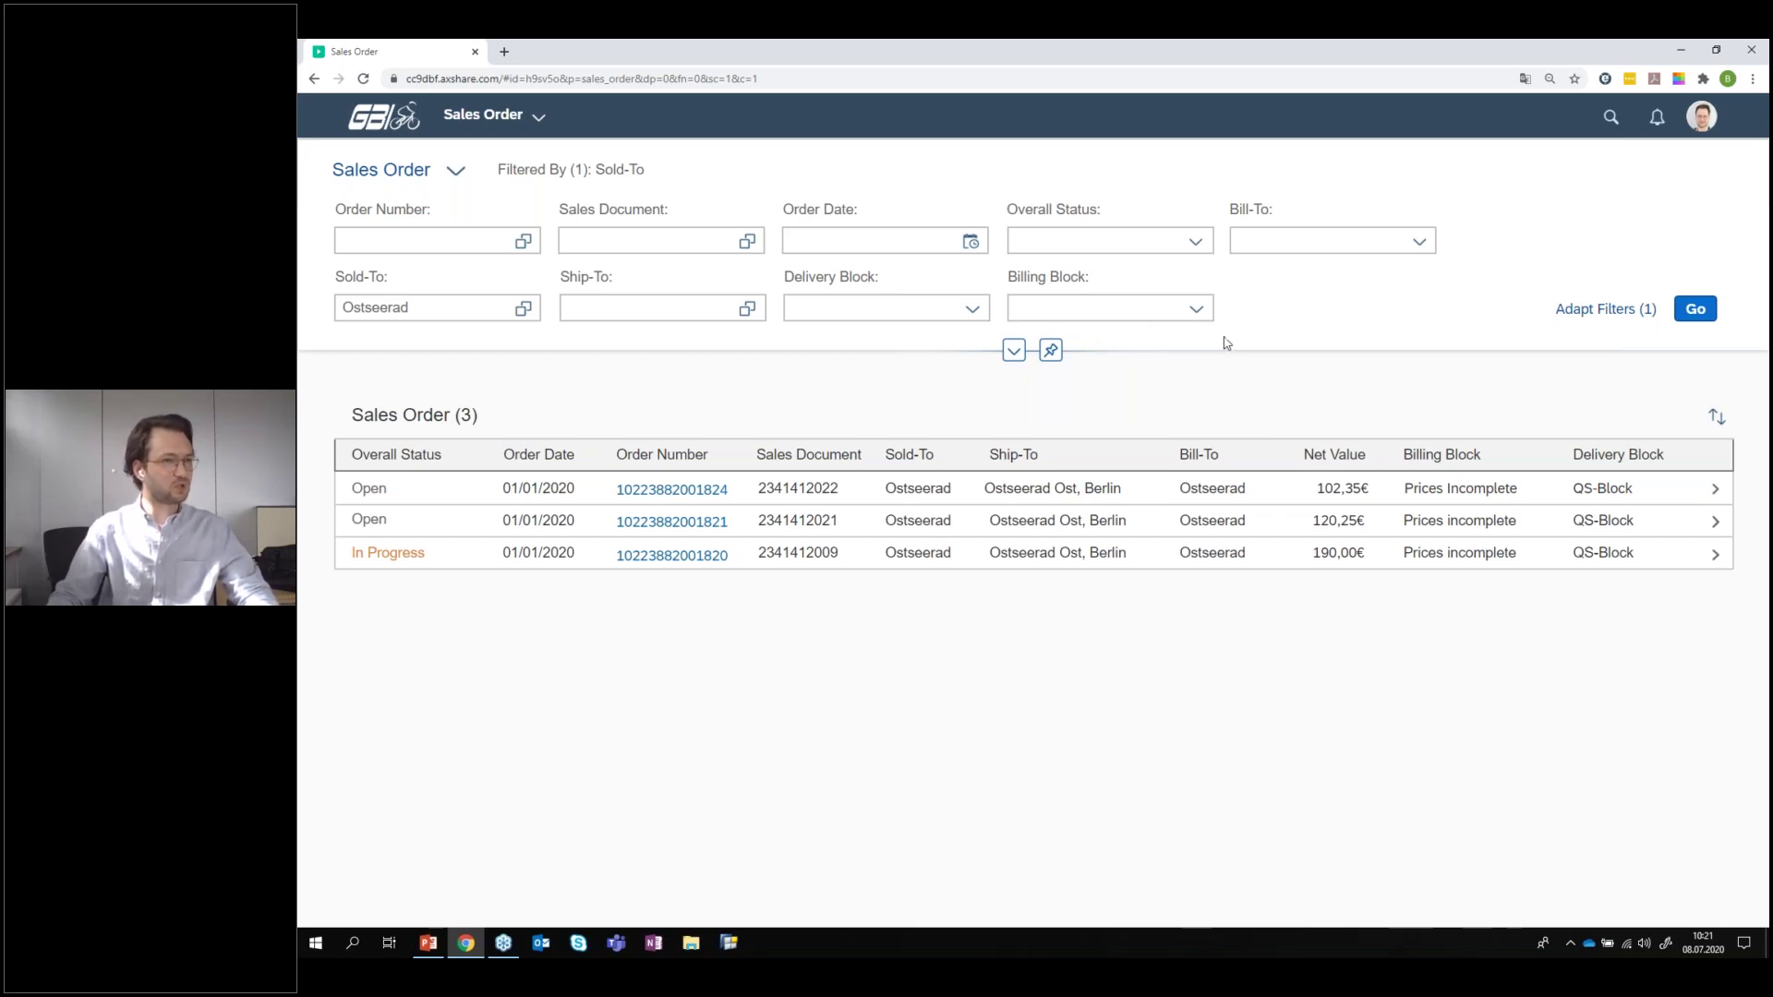
Filter Ostseerad's sales orders by the overall status Open.
left_click(1196, 244)
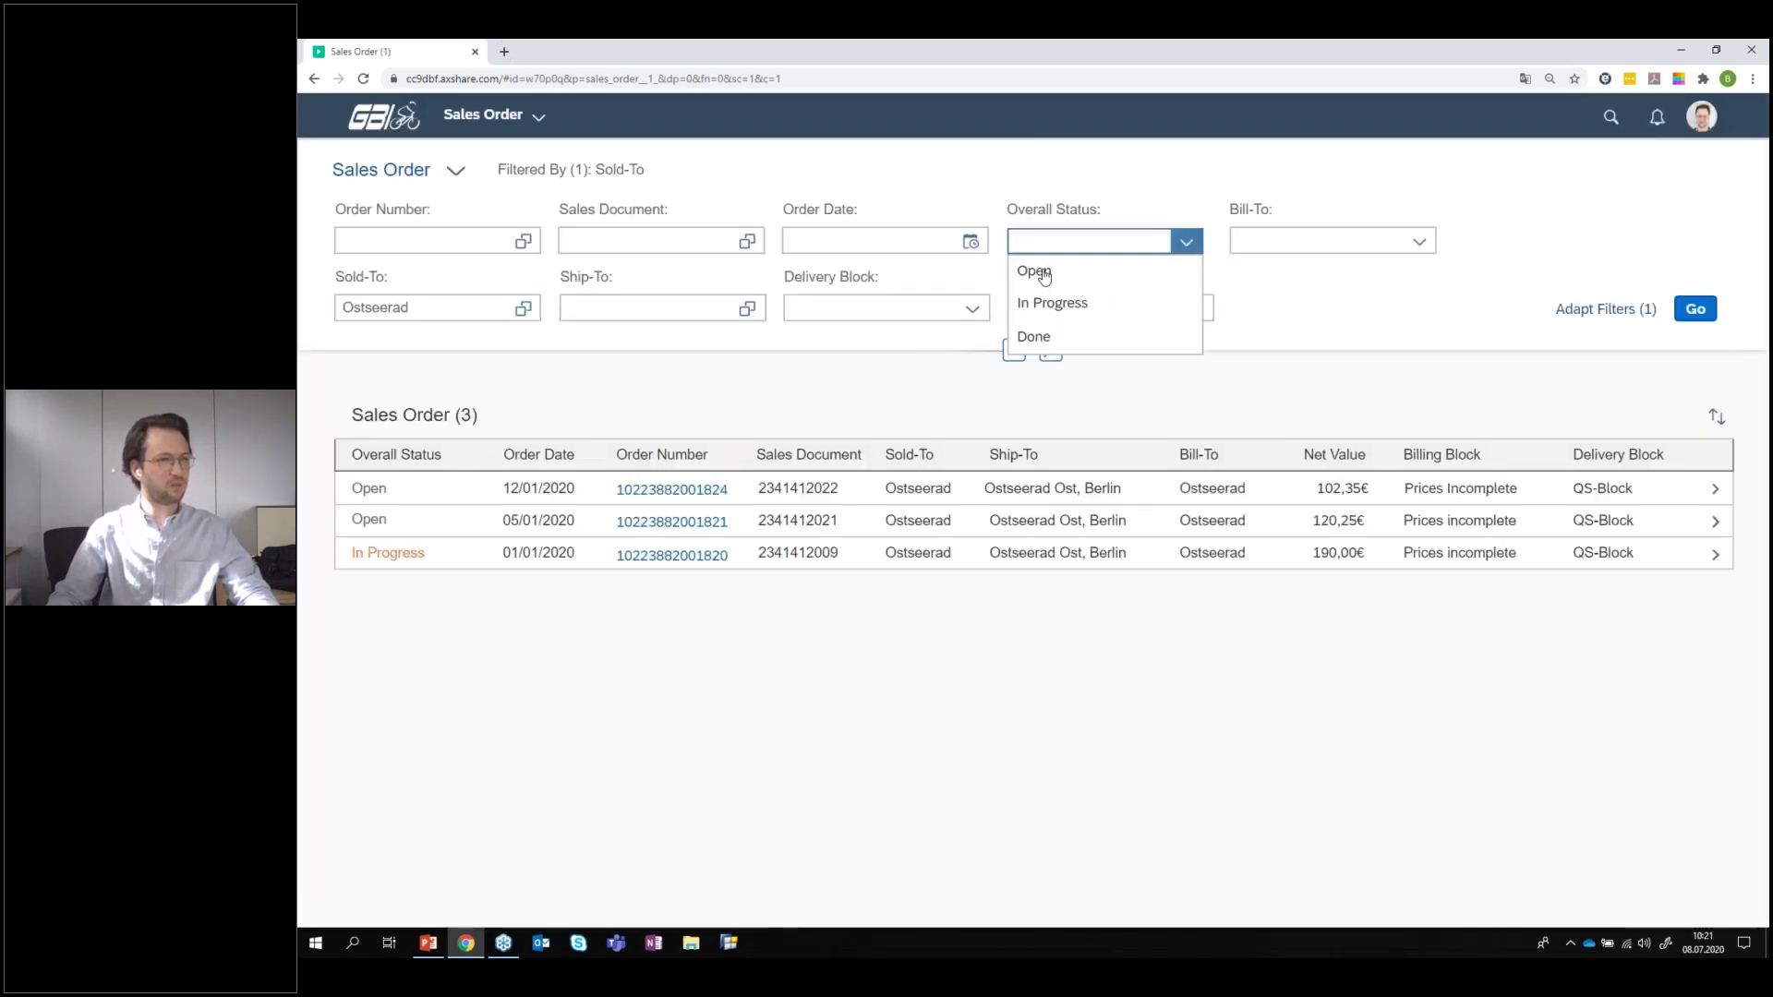
left_click(1043, 273)
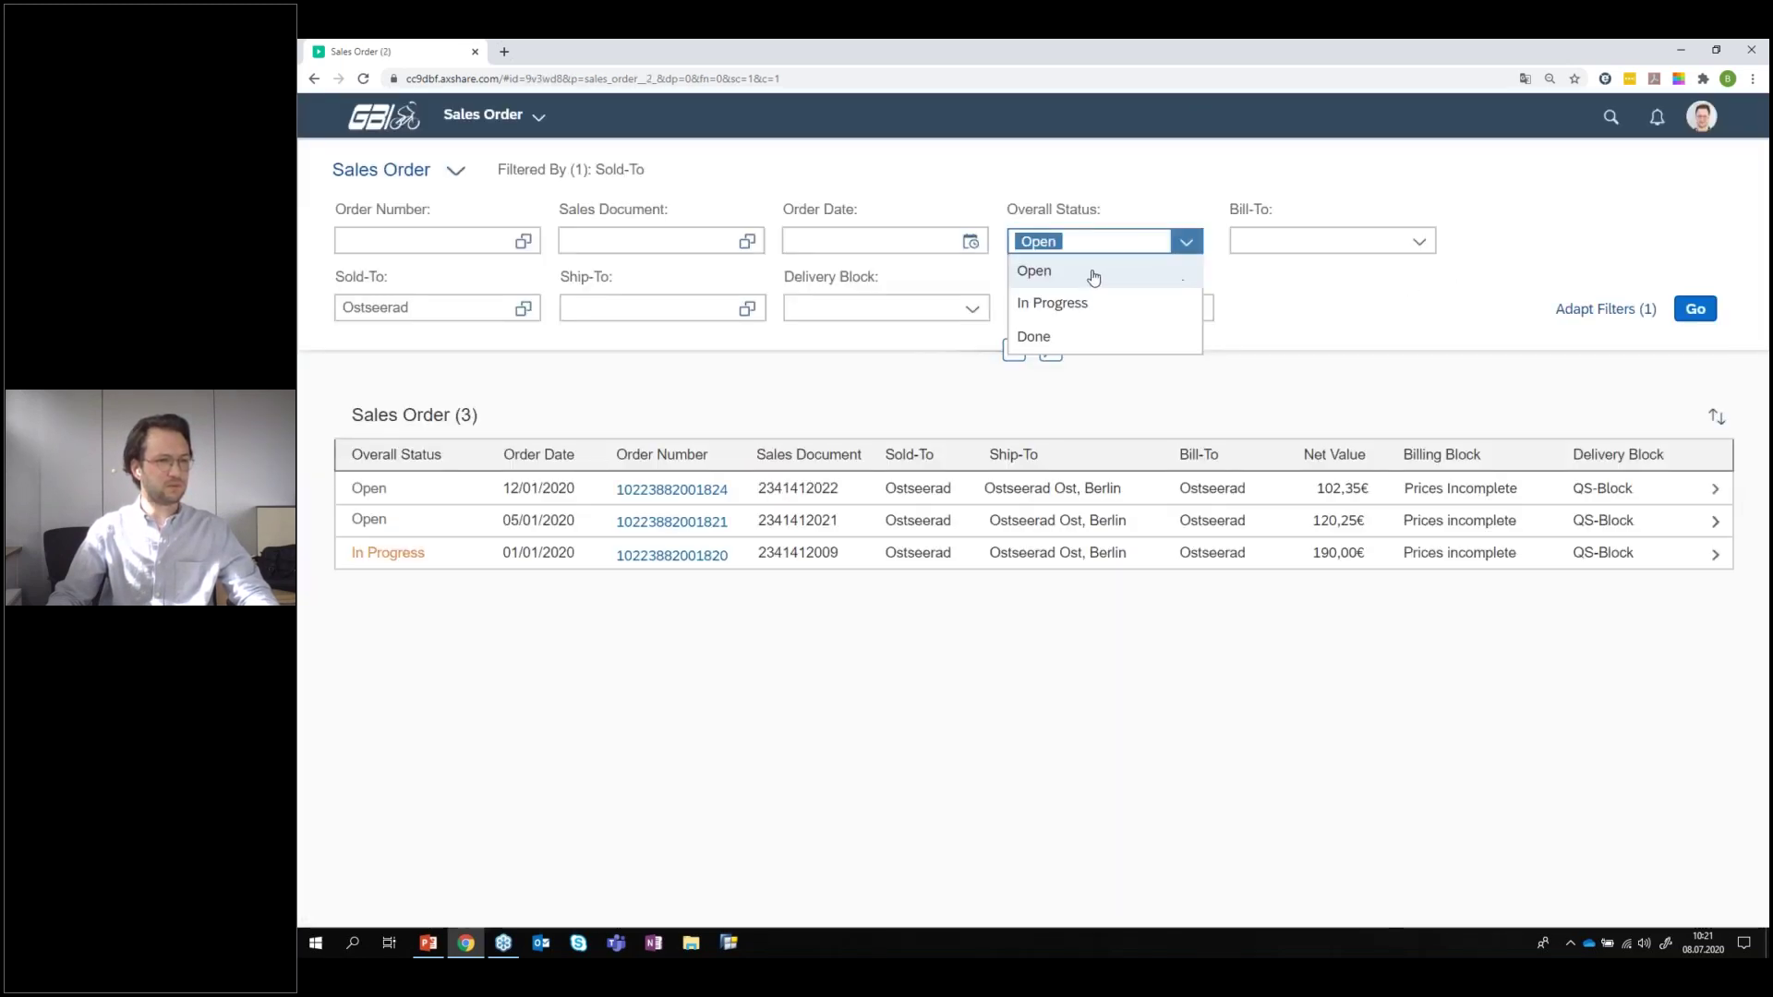
left_click(1031, 274)
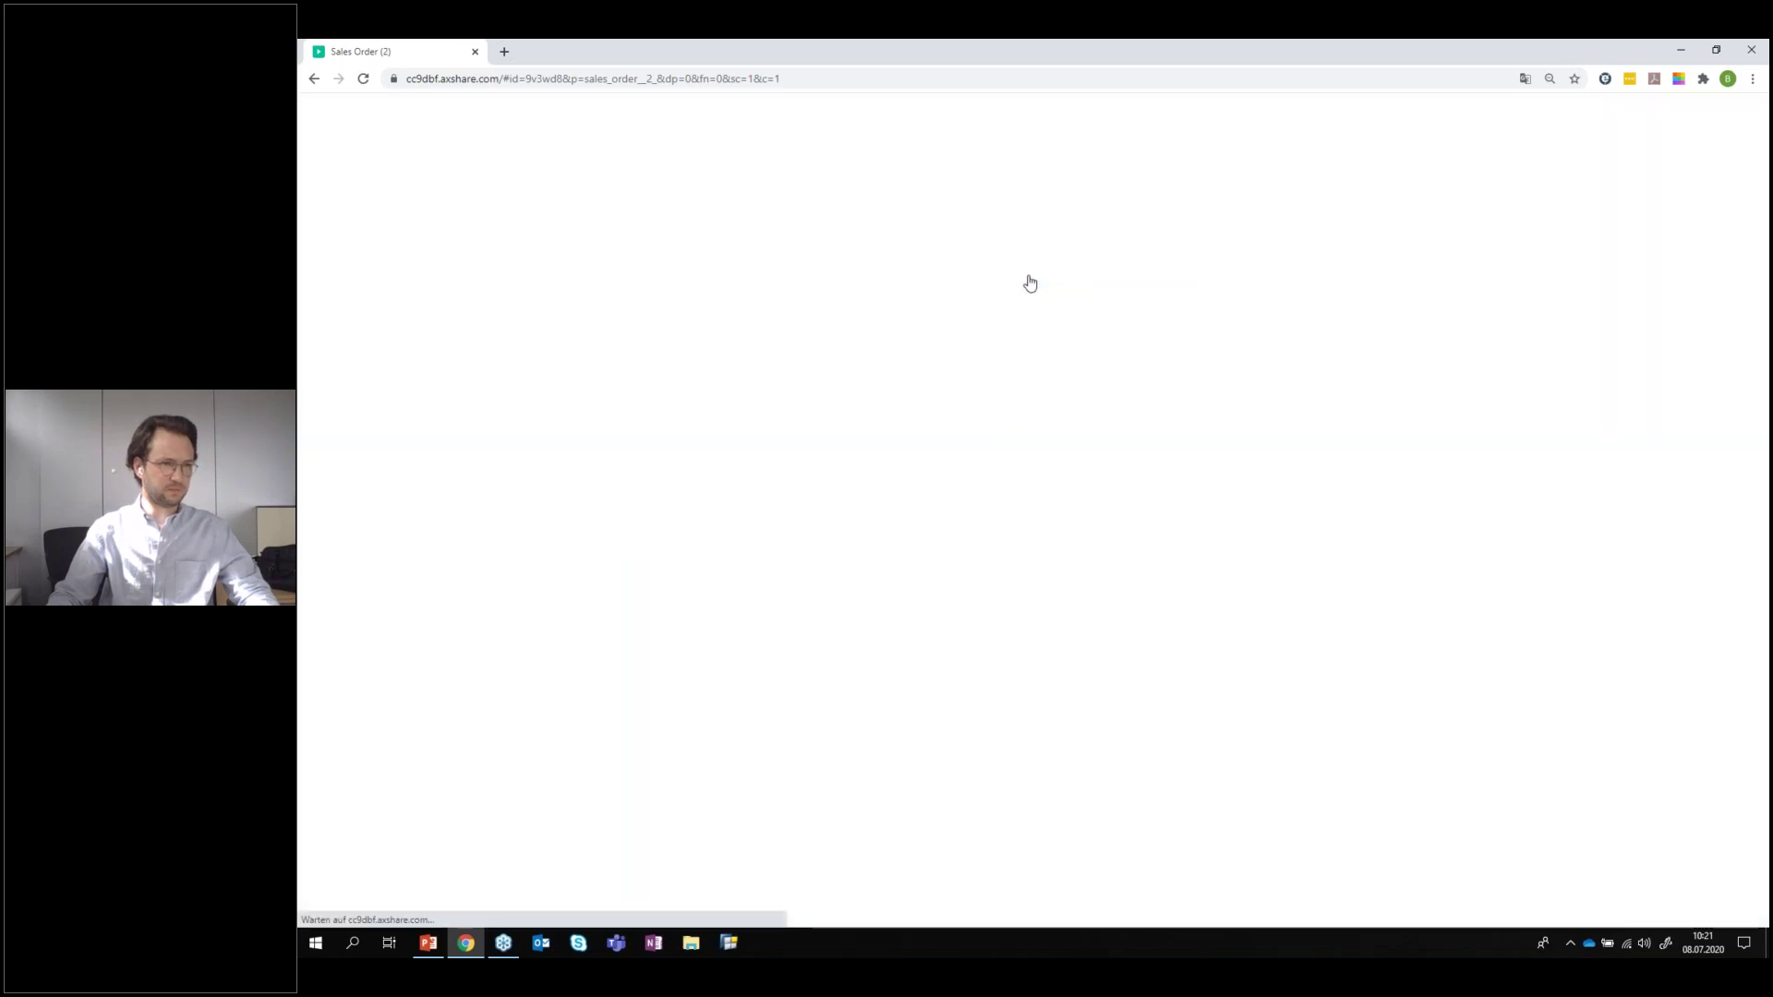
left_click(1685, 312)
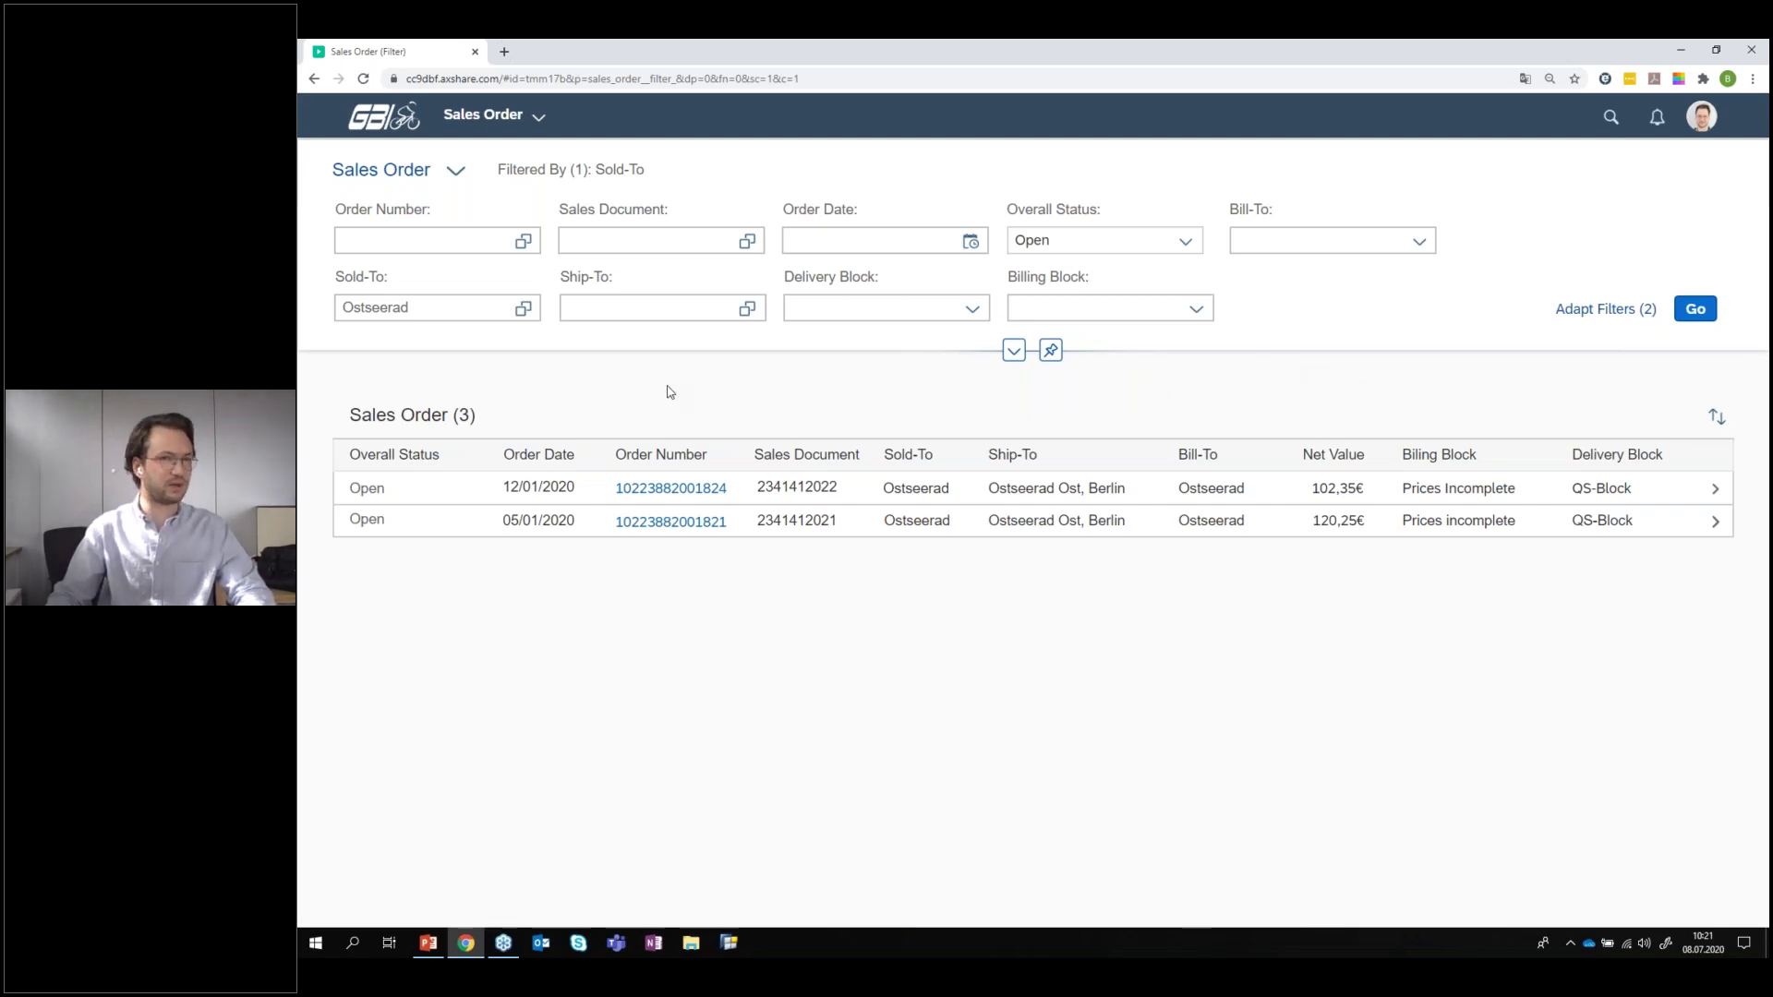
Open the sales order dated 12/01/2020 and examine its customer data, sales data, items, delivery details and invoices.
left_click(383, 490)
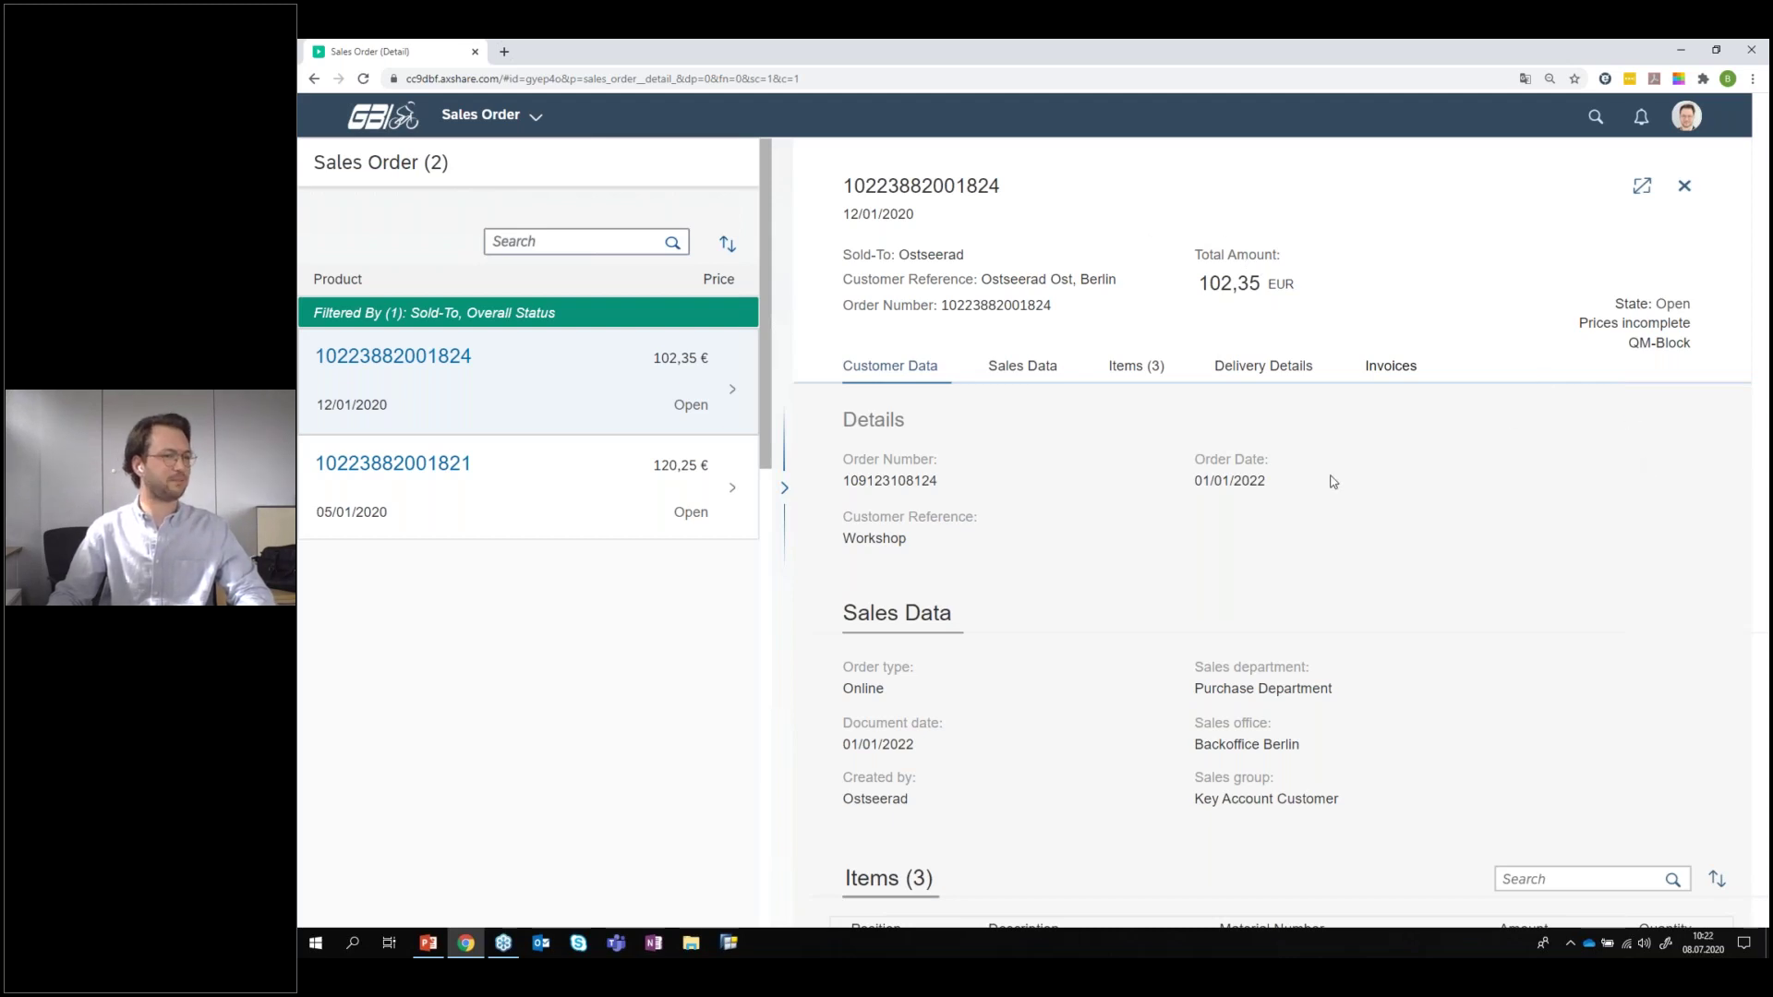
scroll(1332, 481, "down", 3)
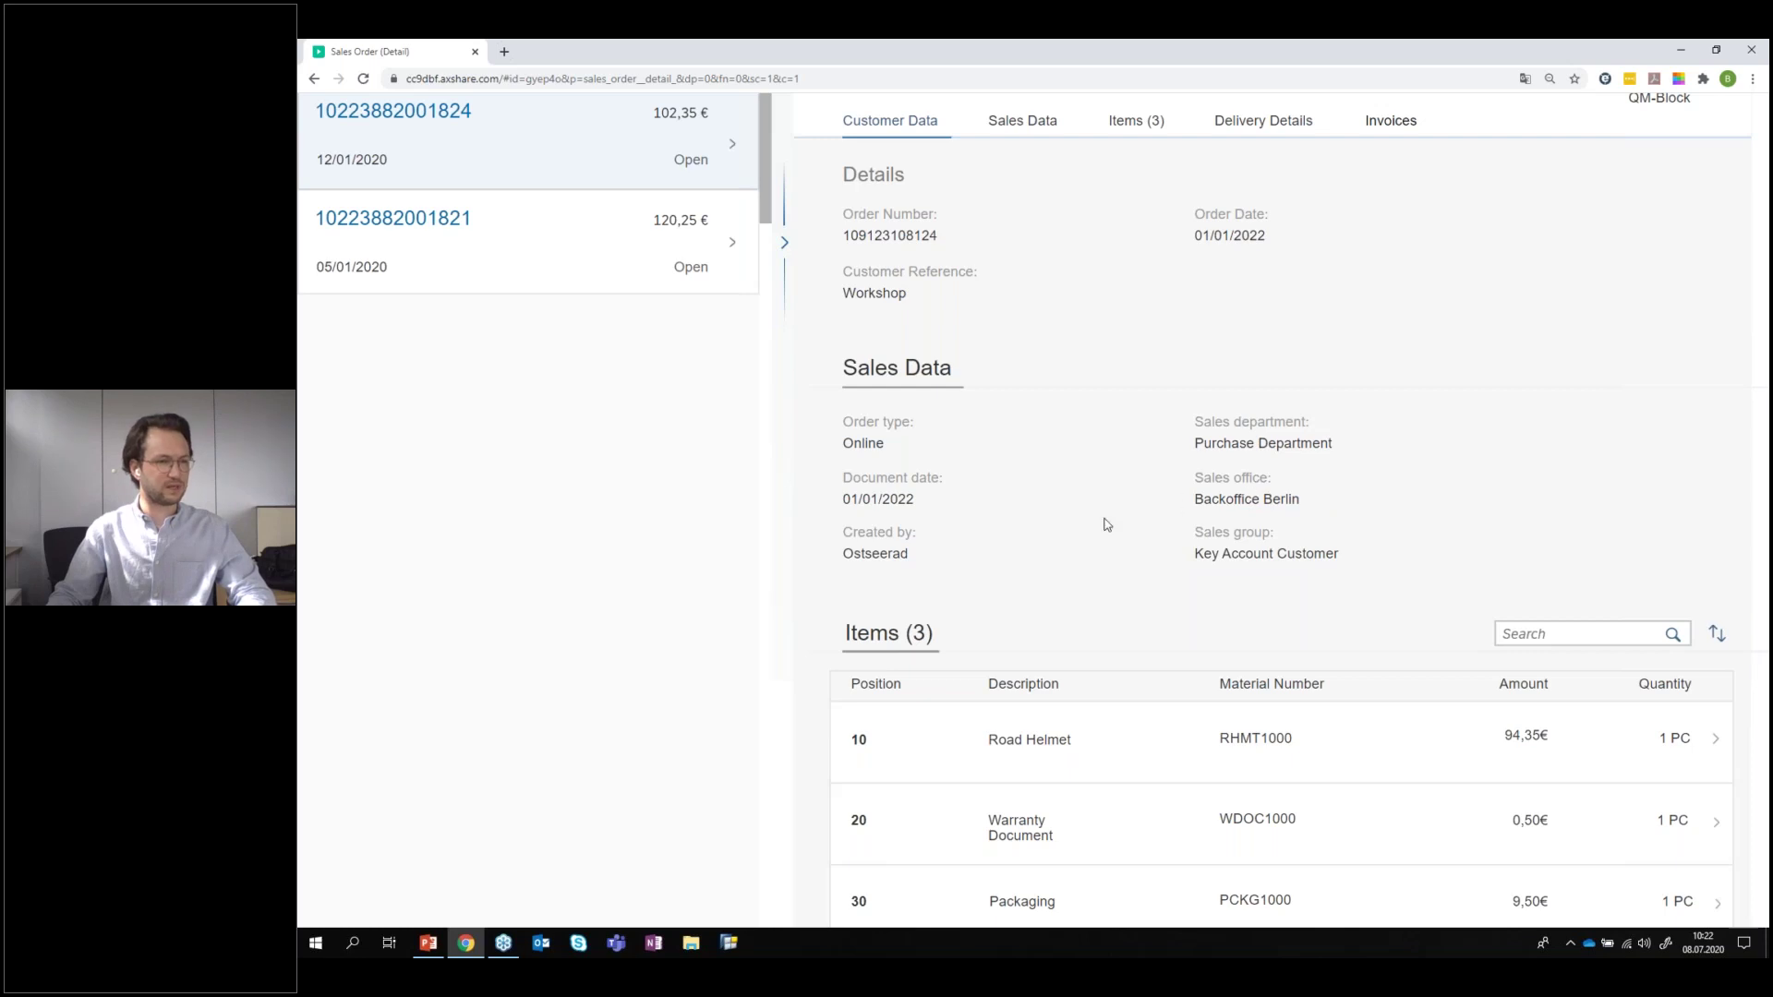
scroll(1107, 525, "down", 3)
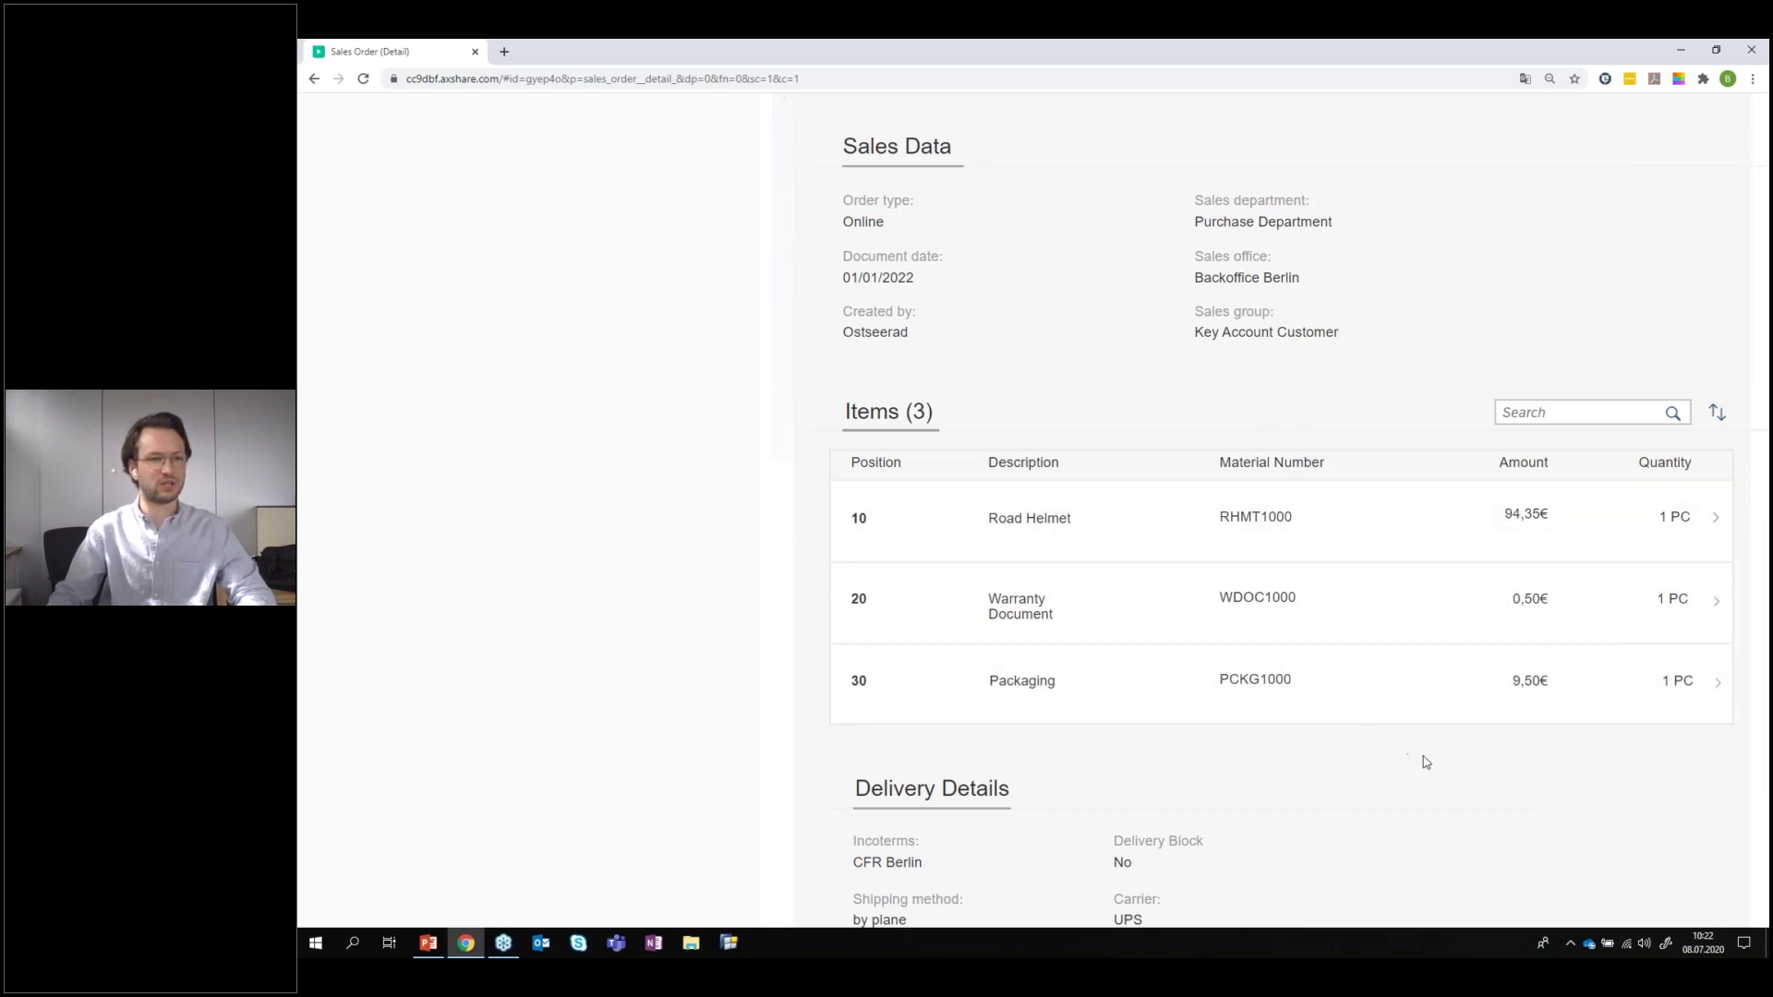
scroll(1477, 763, "down", 1)
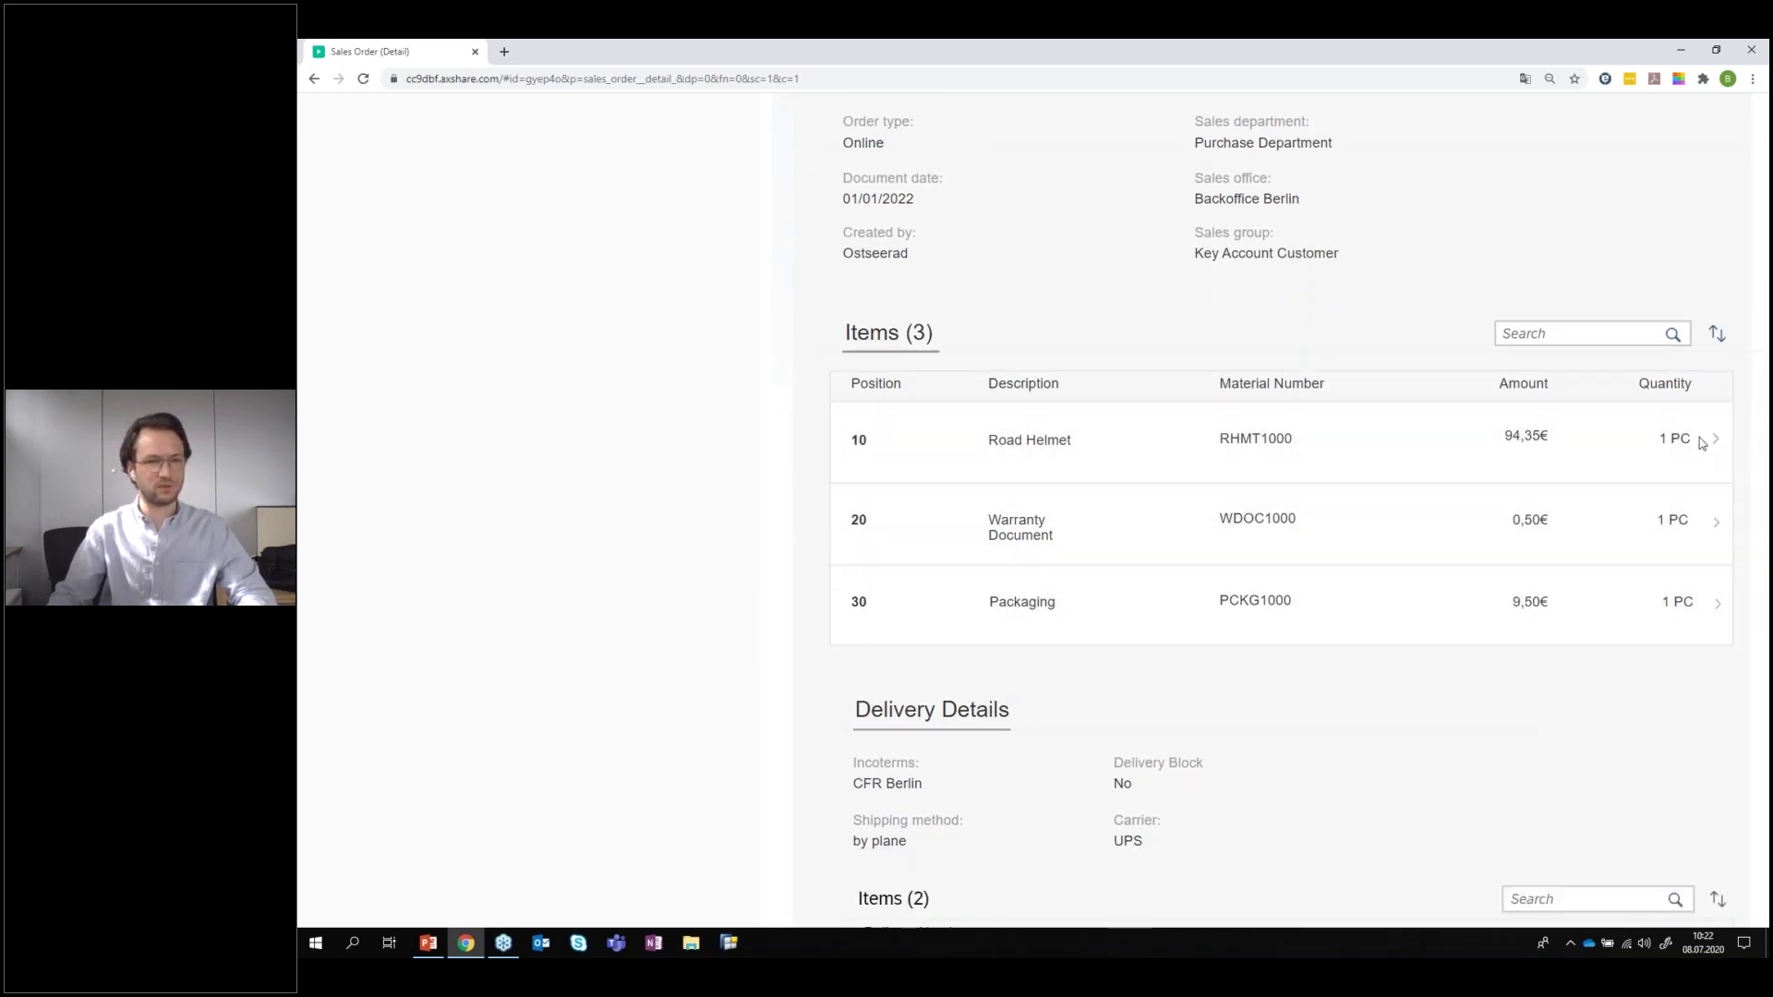
scroll(1658, 633, "down", 5)
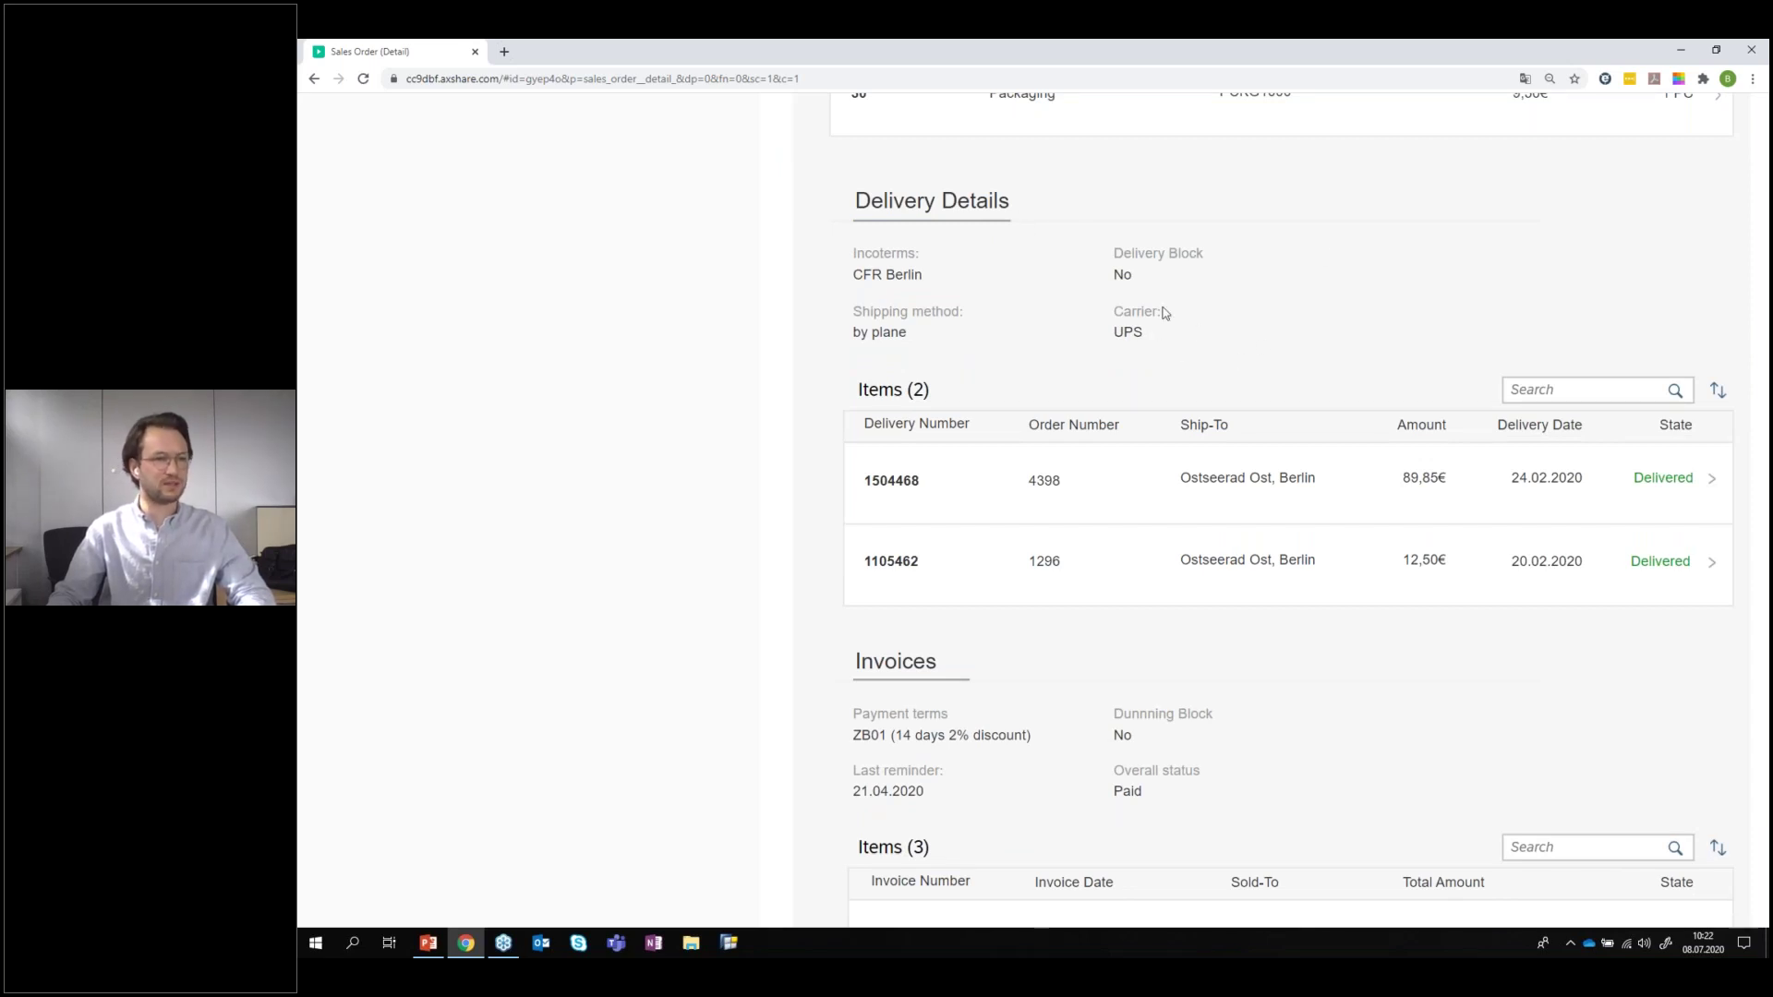
double_click(1136, 334)
left_click(1141, 337)
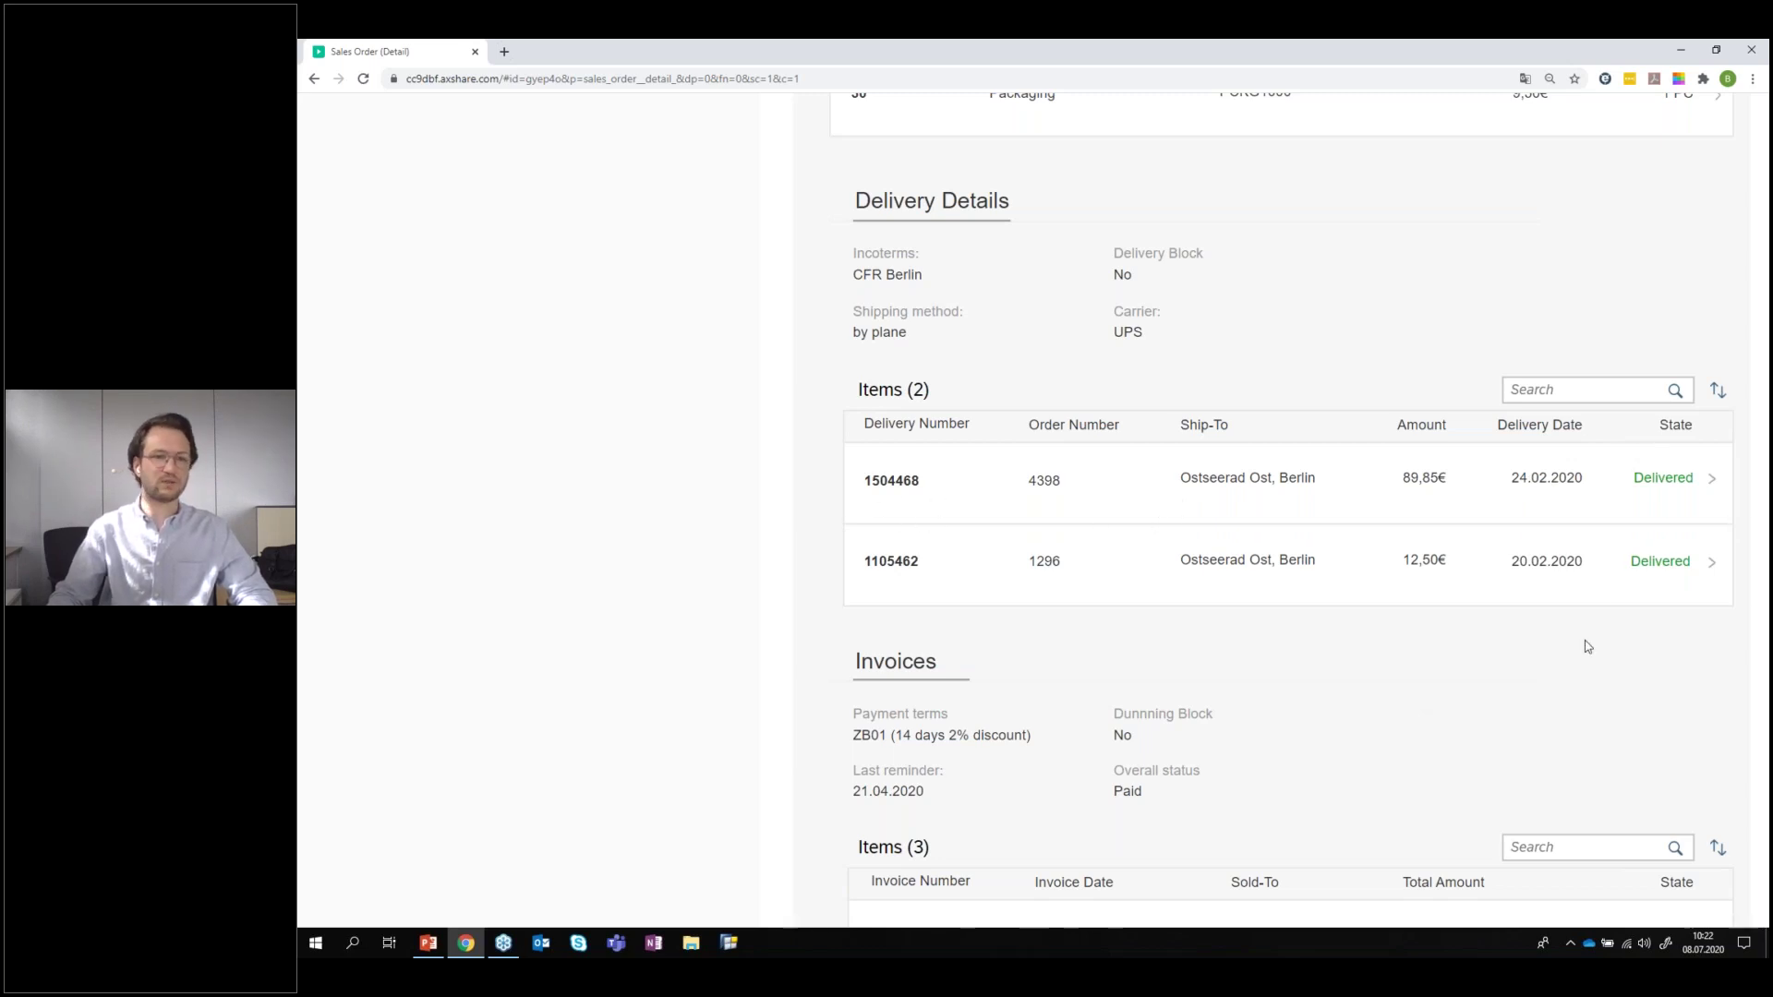
scroll(1334, 518, "down", 1)
scroll(1337, 518, "down", 2)
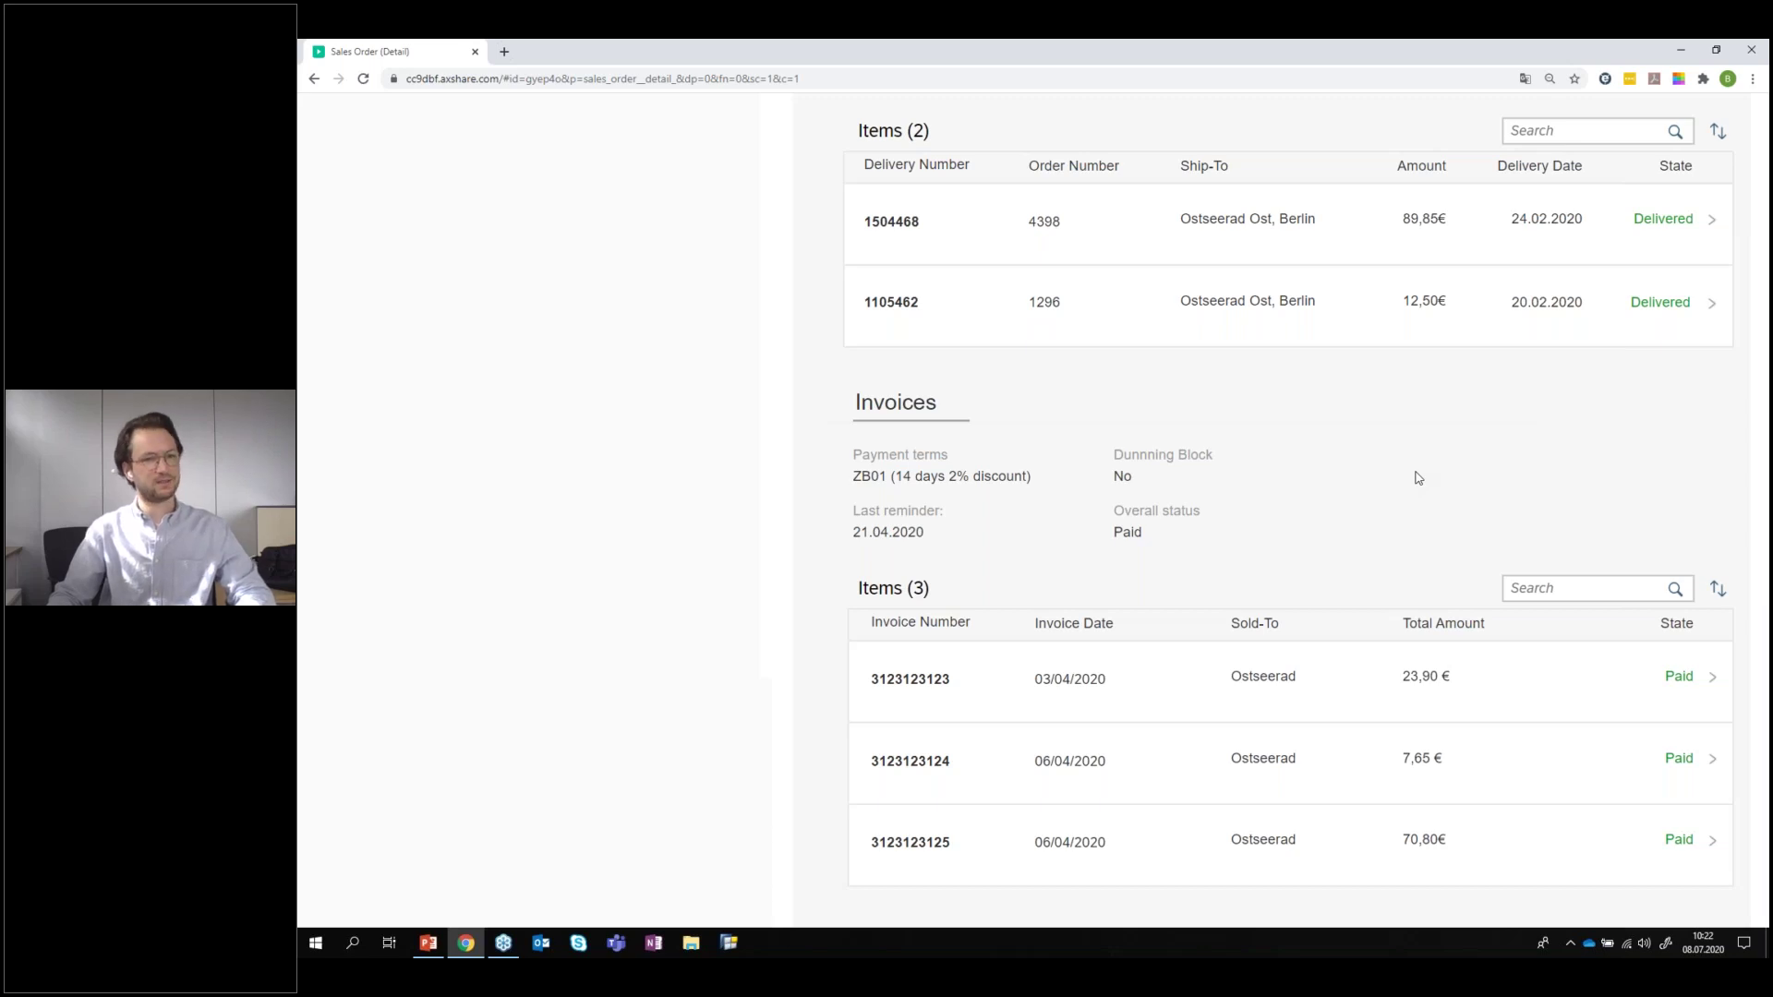
scroll(1418, 477, "up", 12)
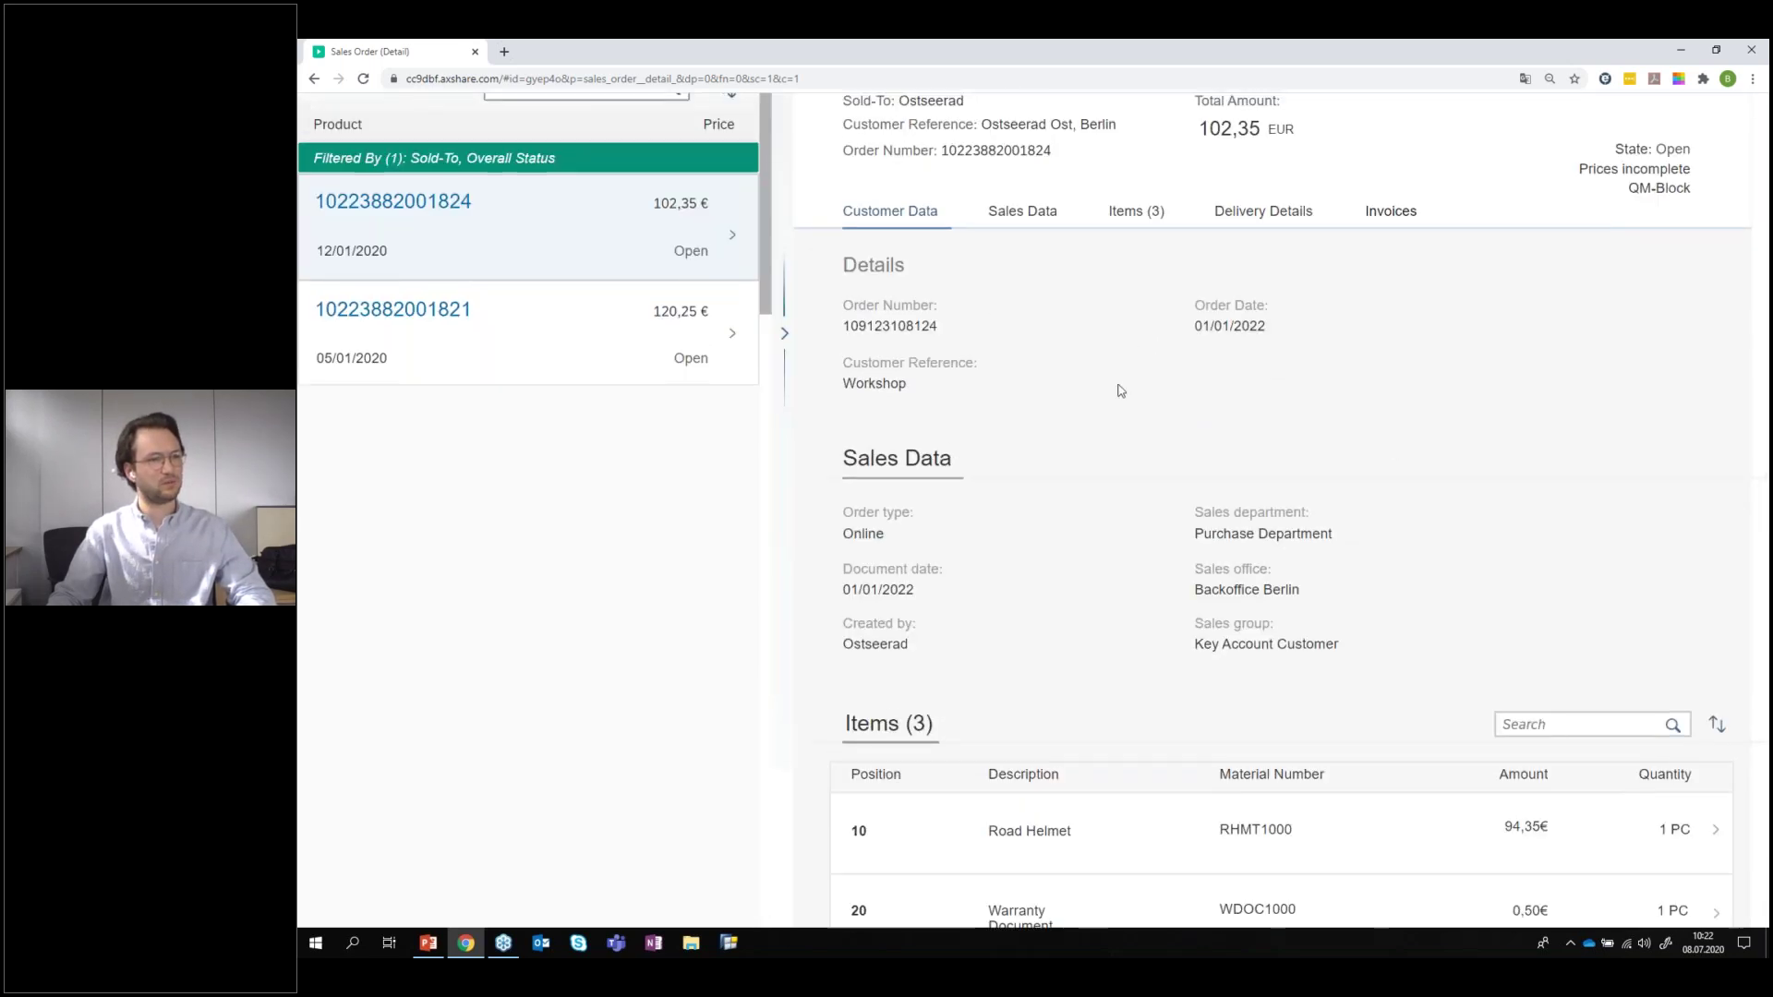
scroll(1120, 390, "up", 2)
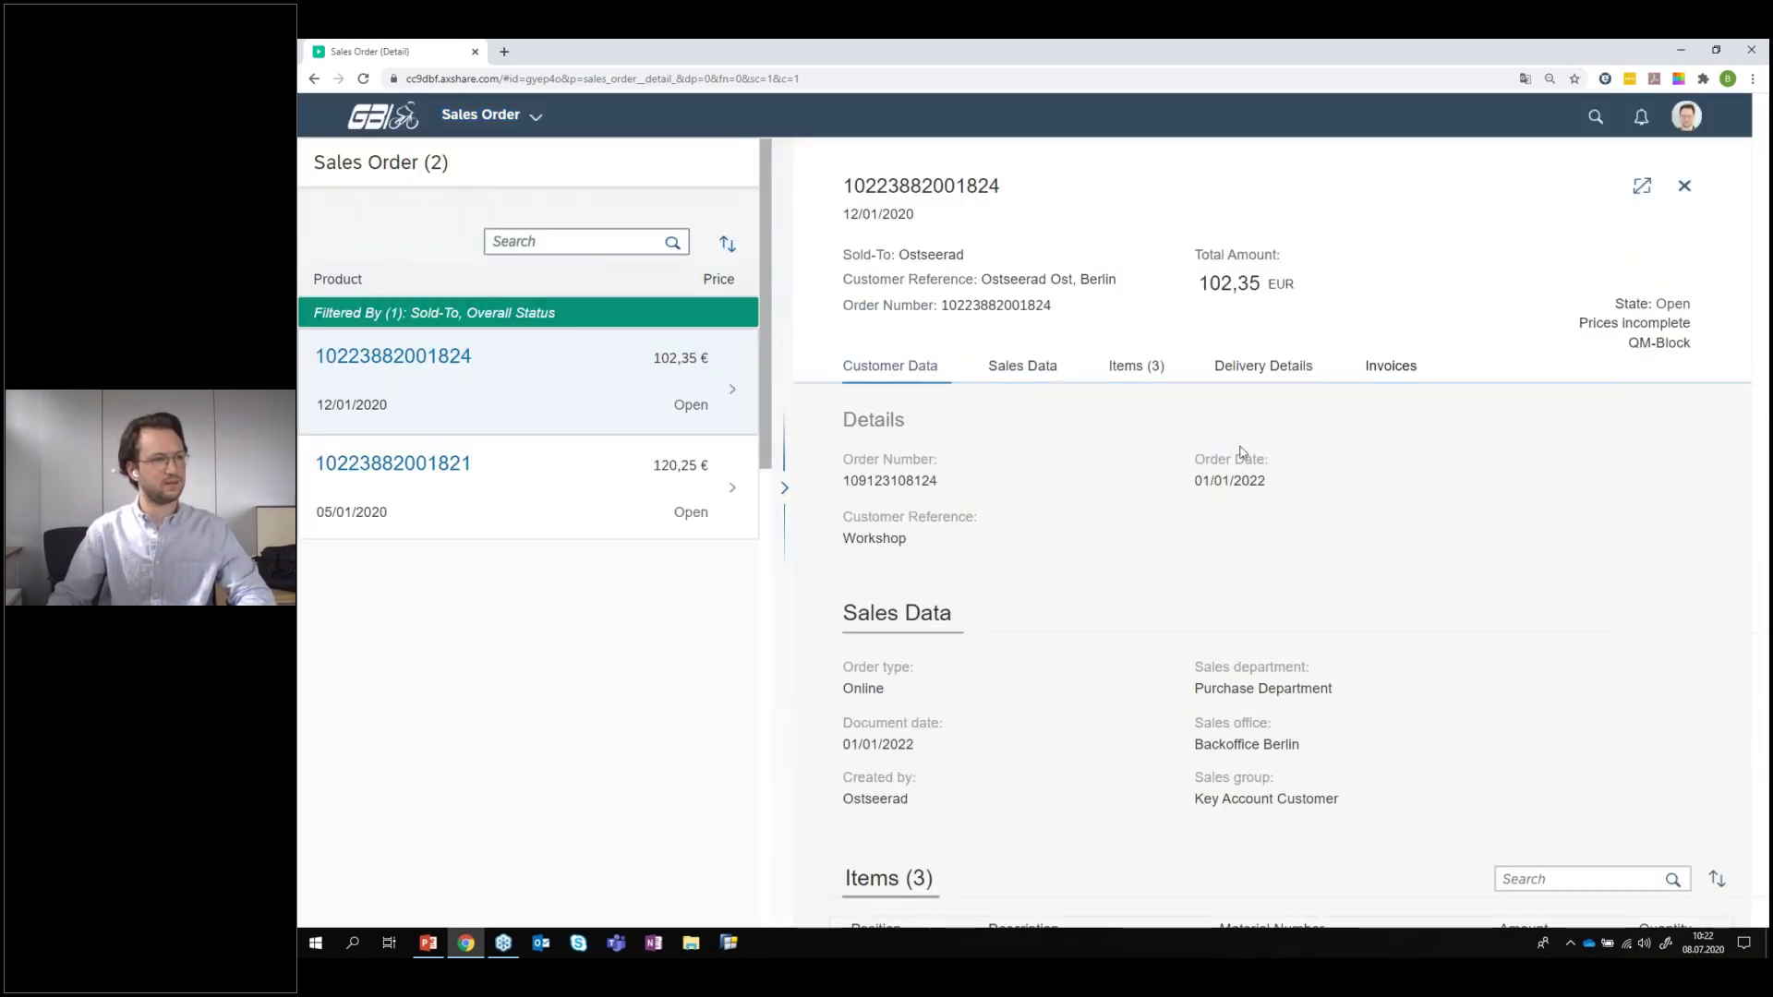
scroll(1241, 452, "down", 8)
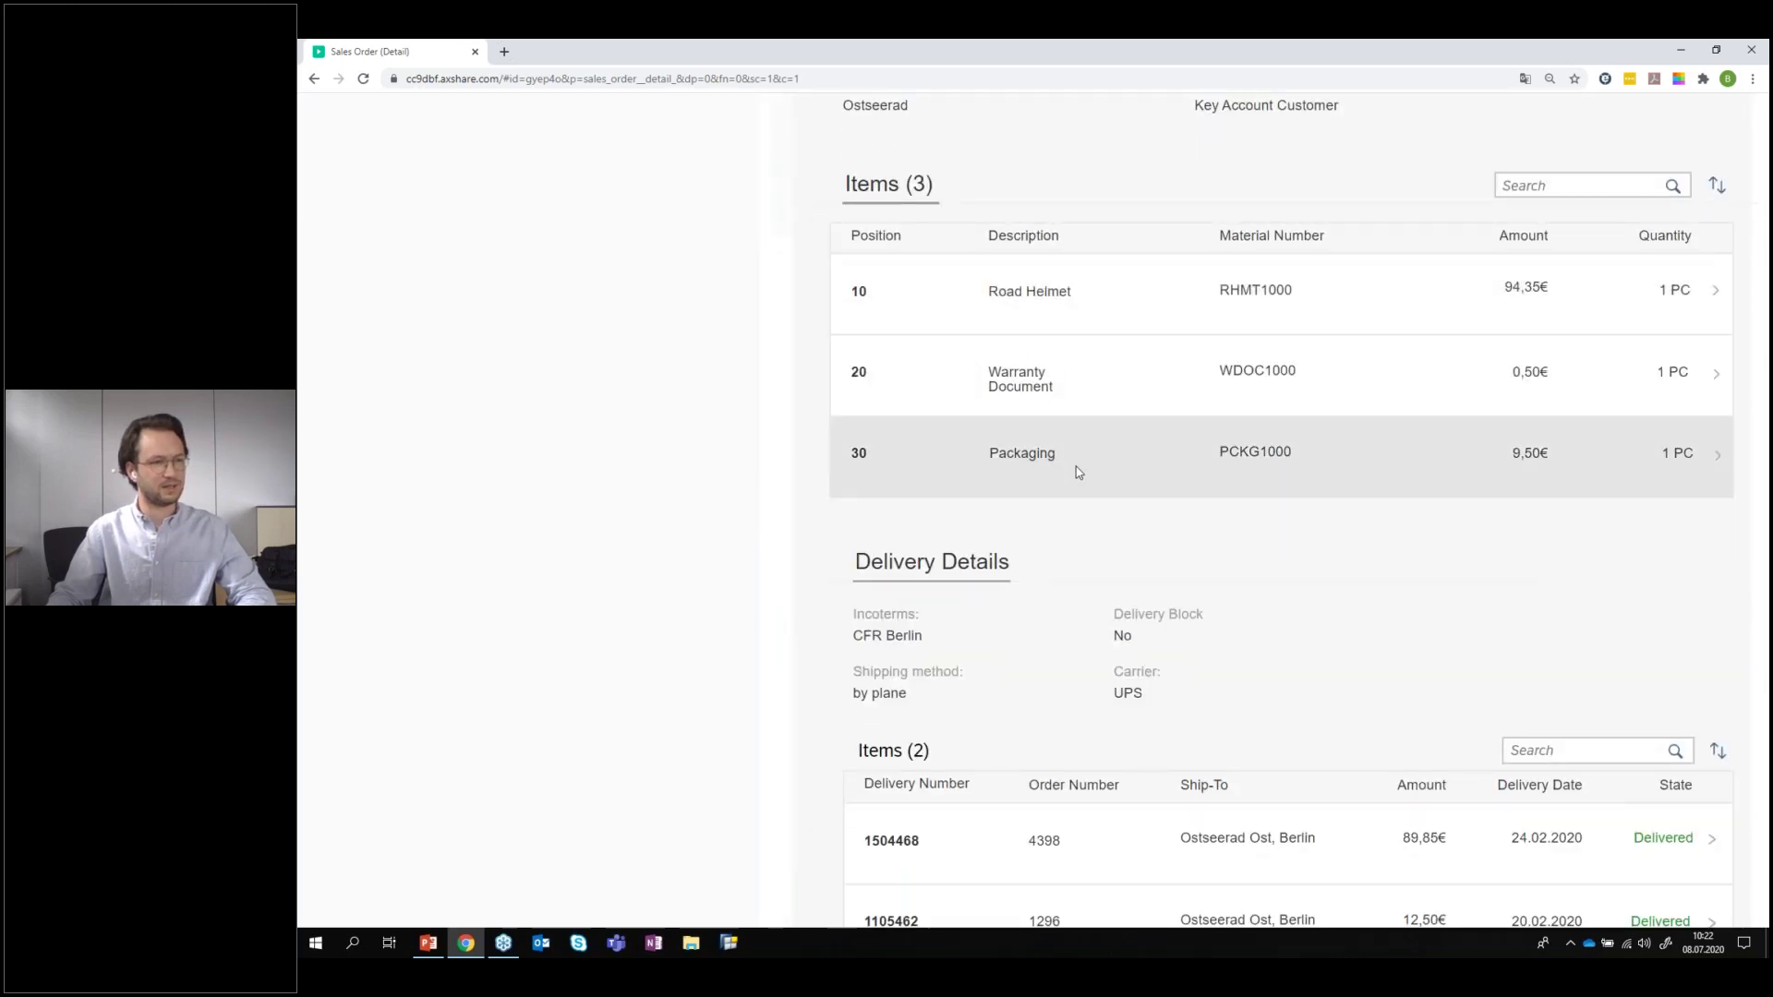
scroll(1201, 434, "down", 2)
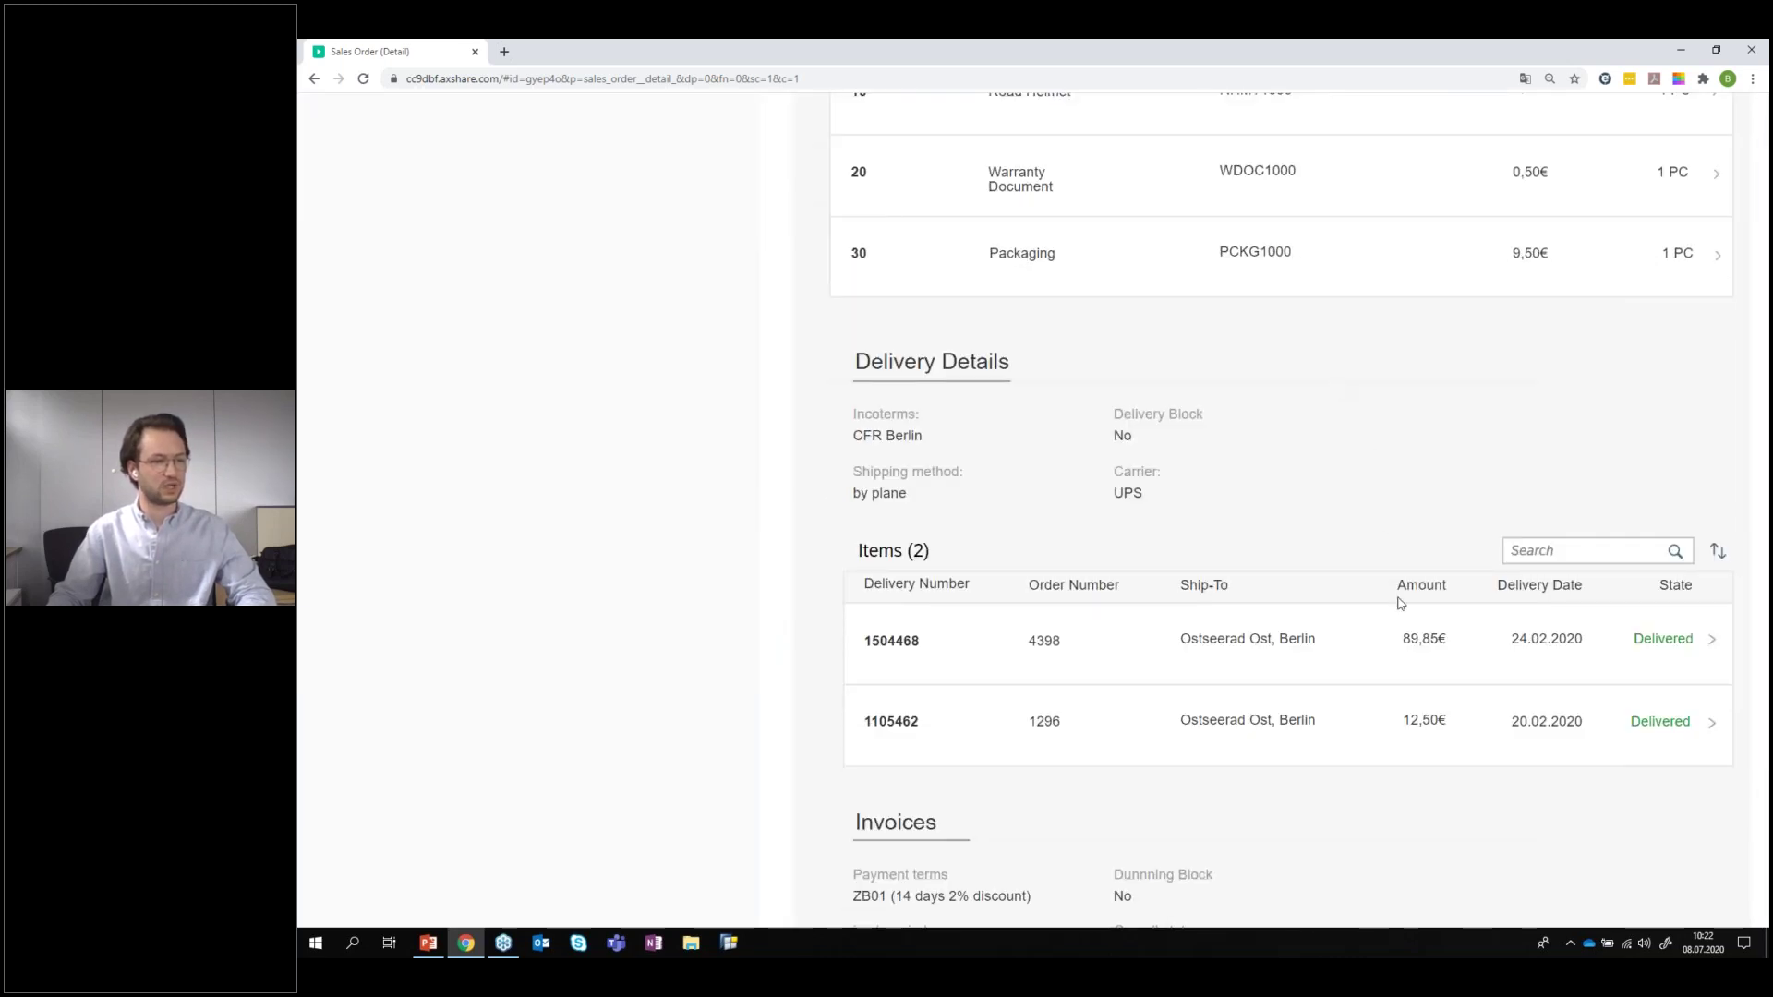
scroll(1398, 492, "down", 5)
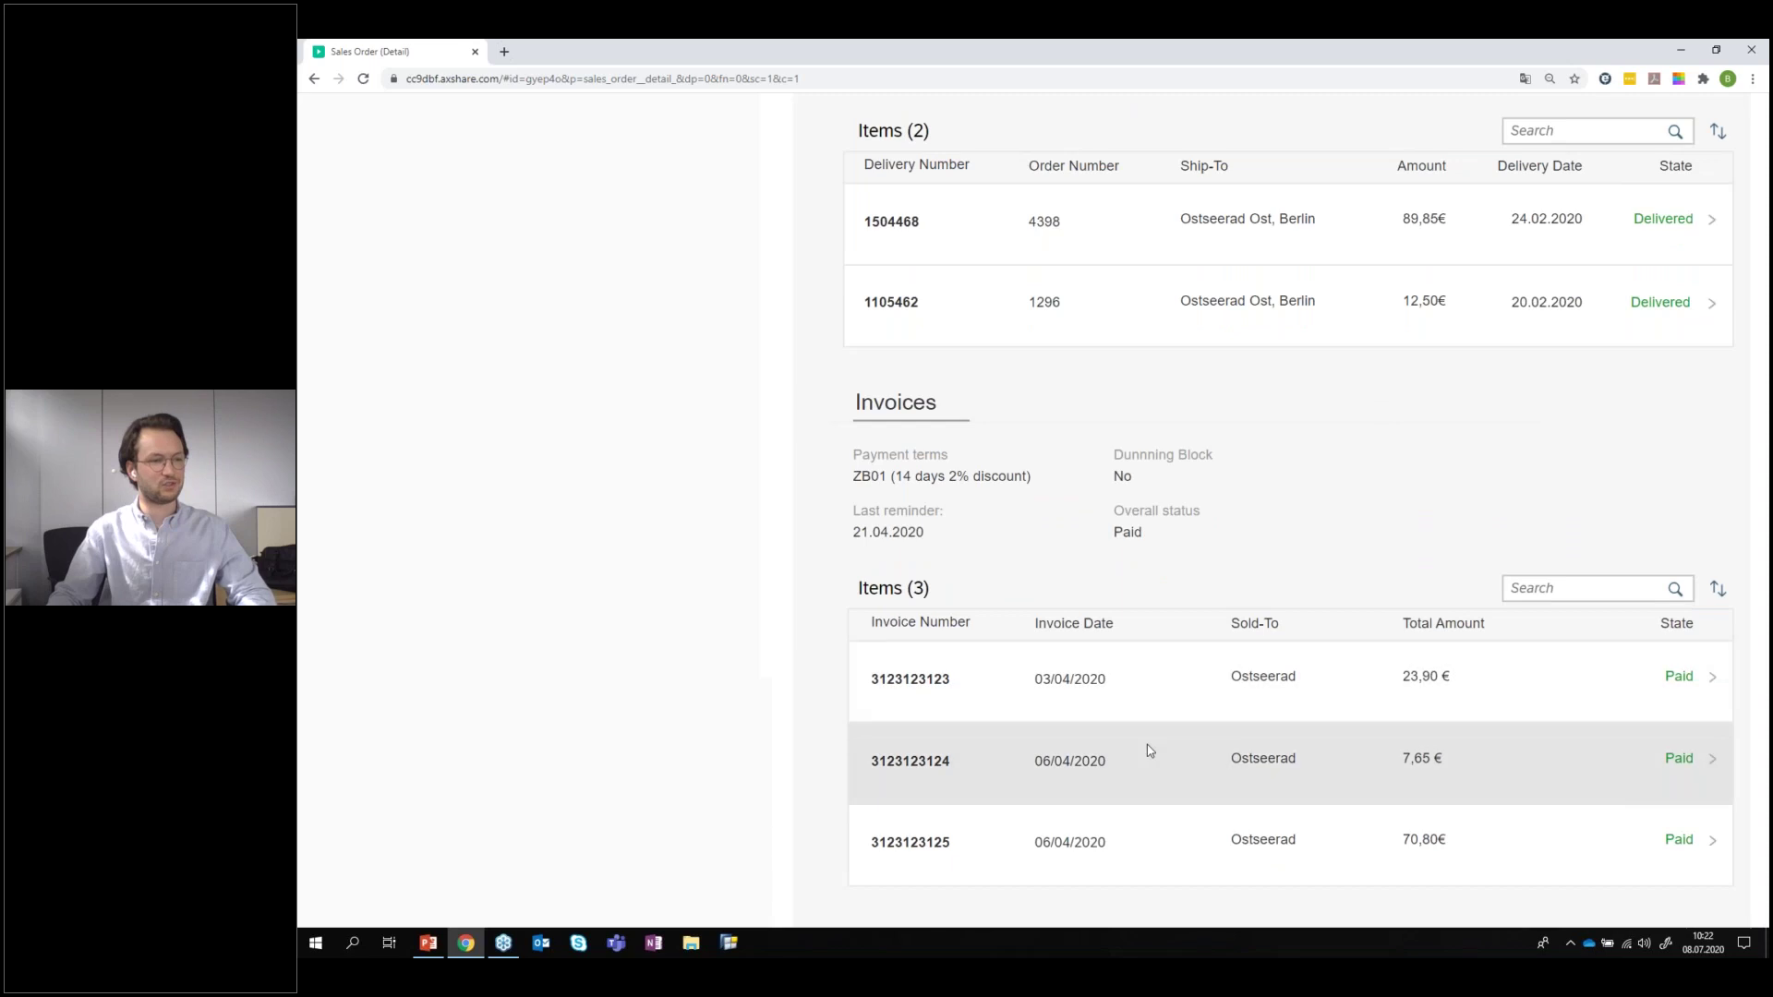
scroll(1404, 480, "up", 15)
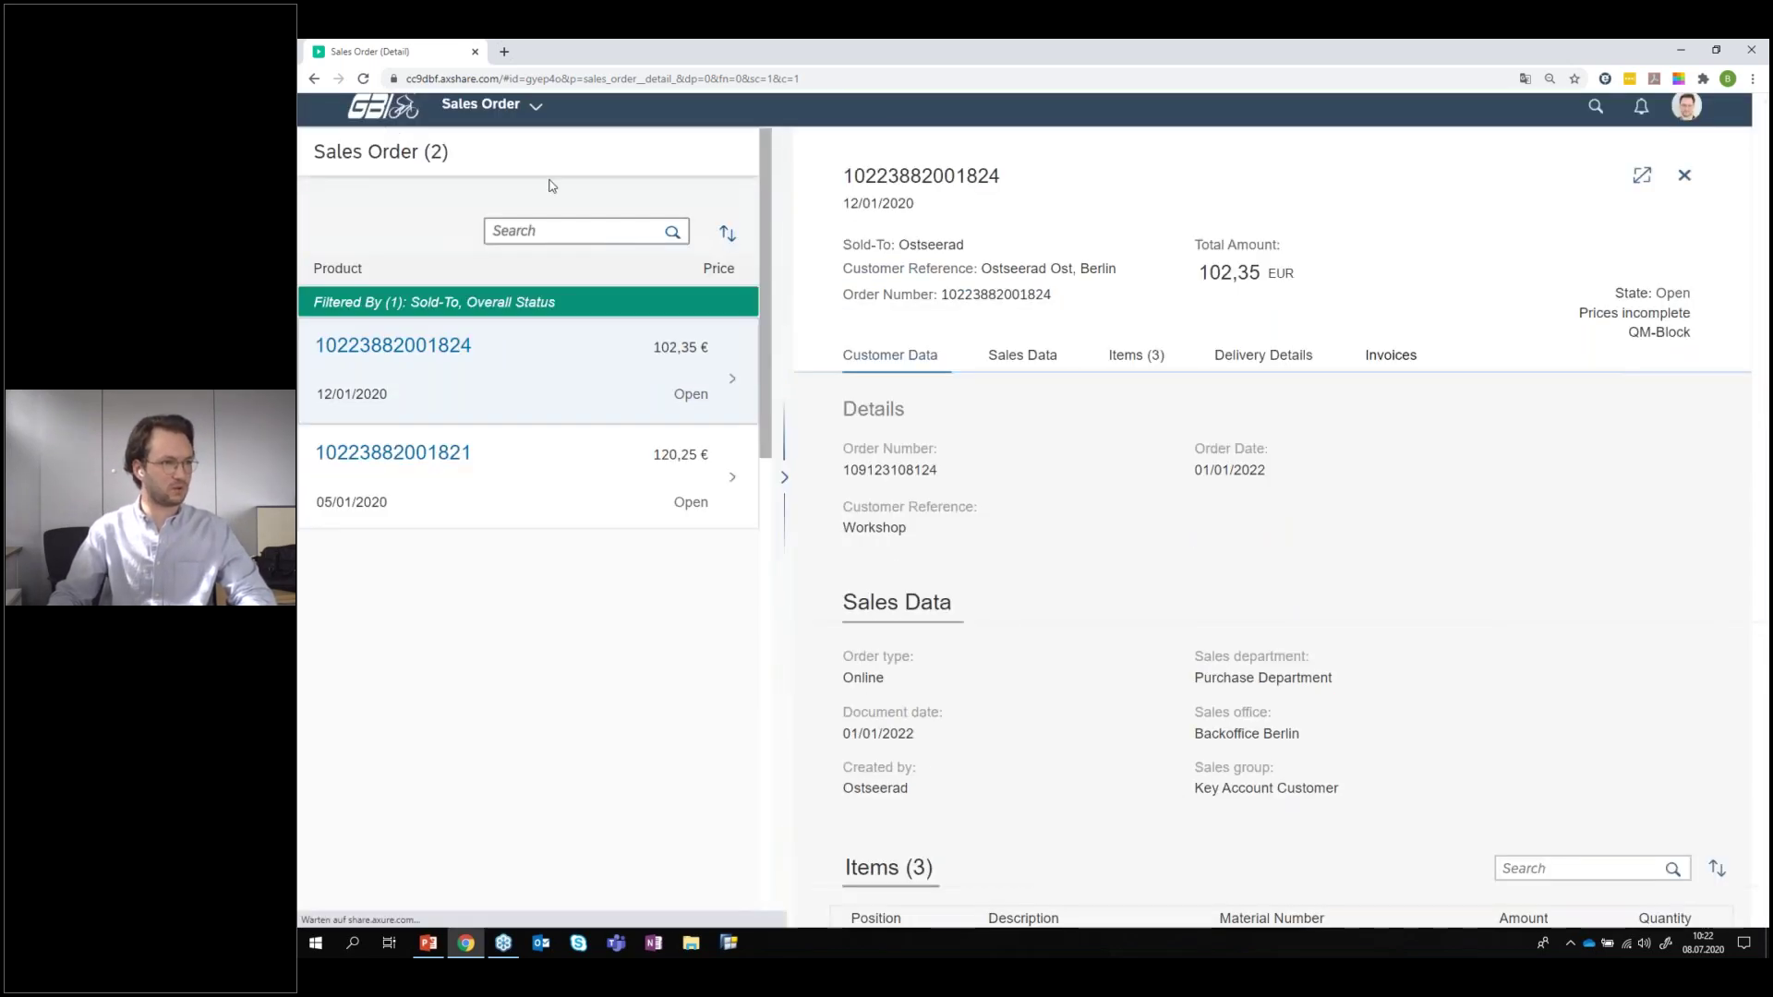
Go to the Invoice Overview from the home page and examine the details of the 23,90 € billing document.
left_click(386, 108)
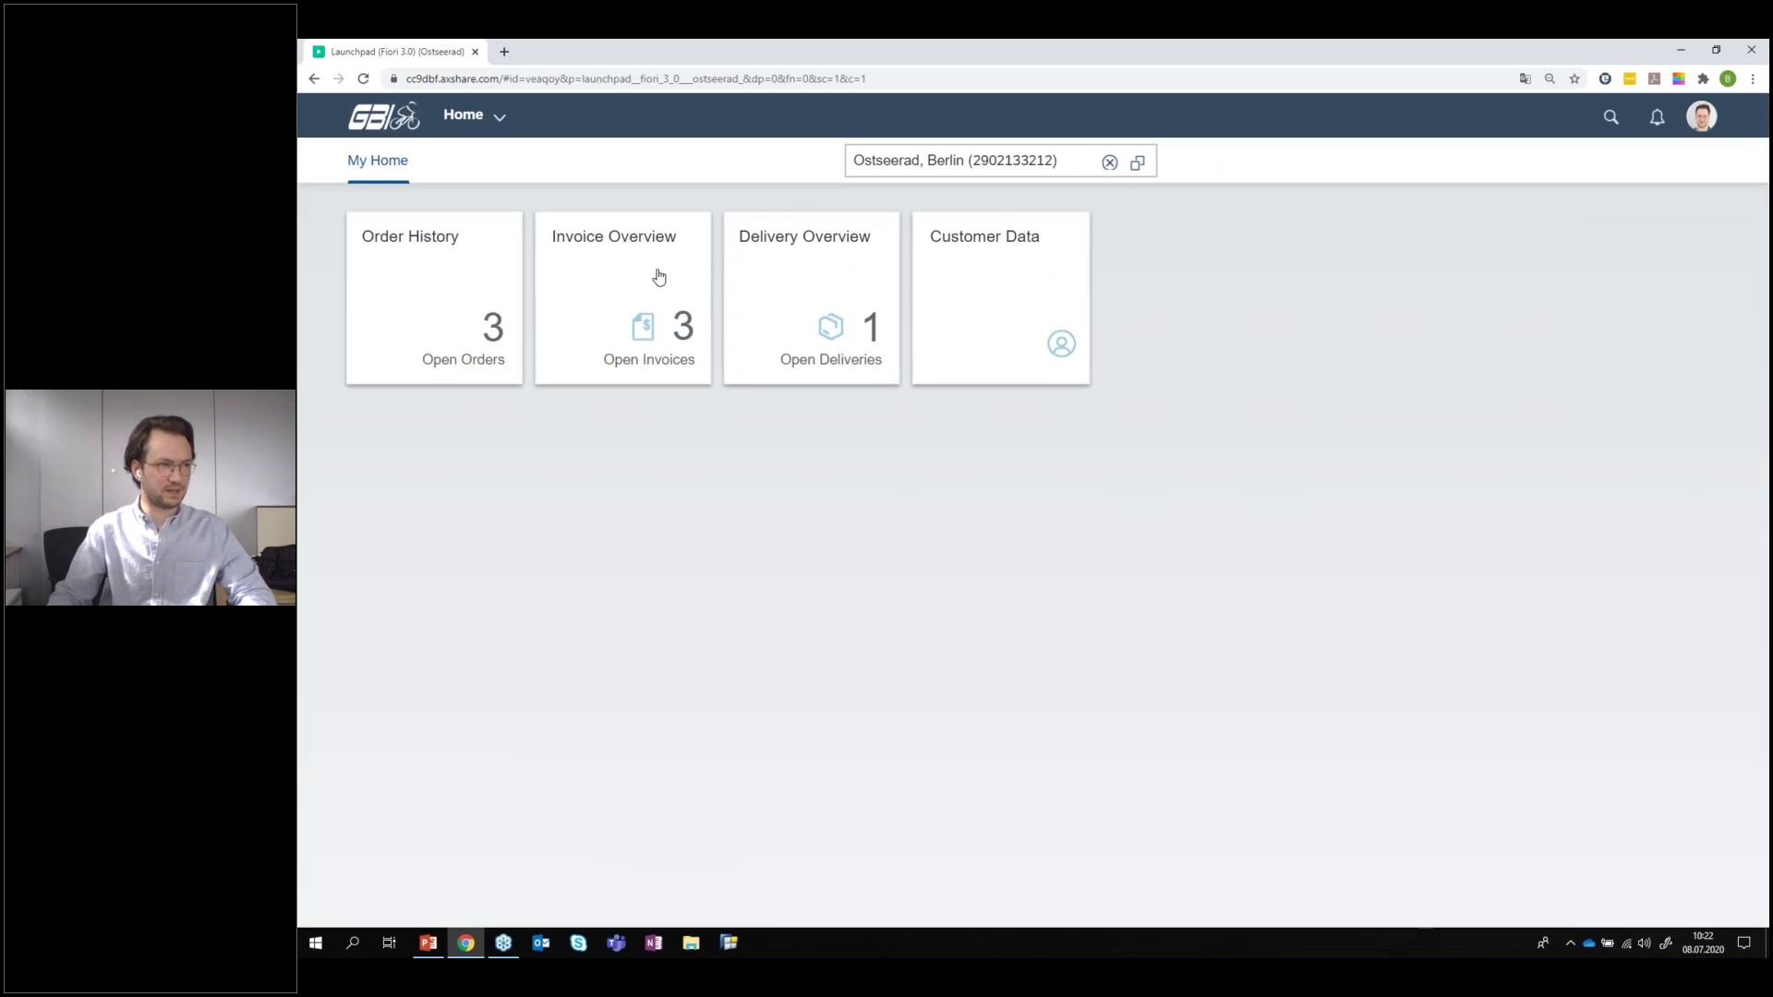
left_click(658, 277)
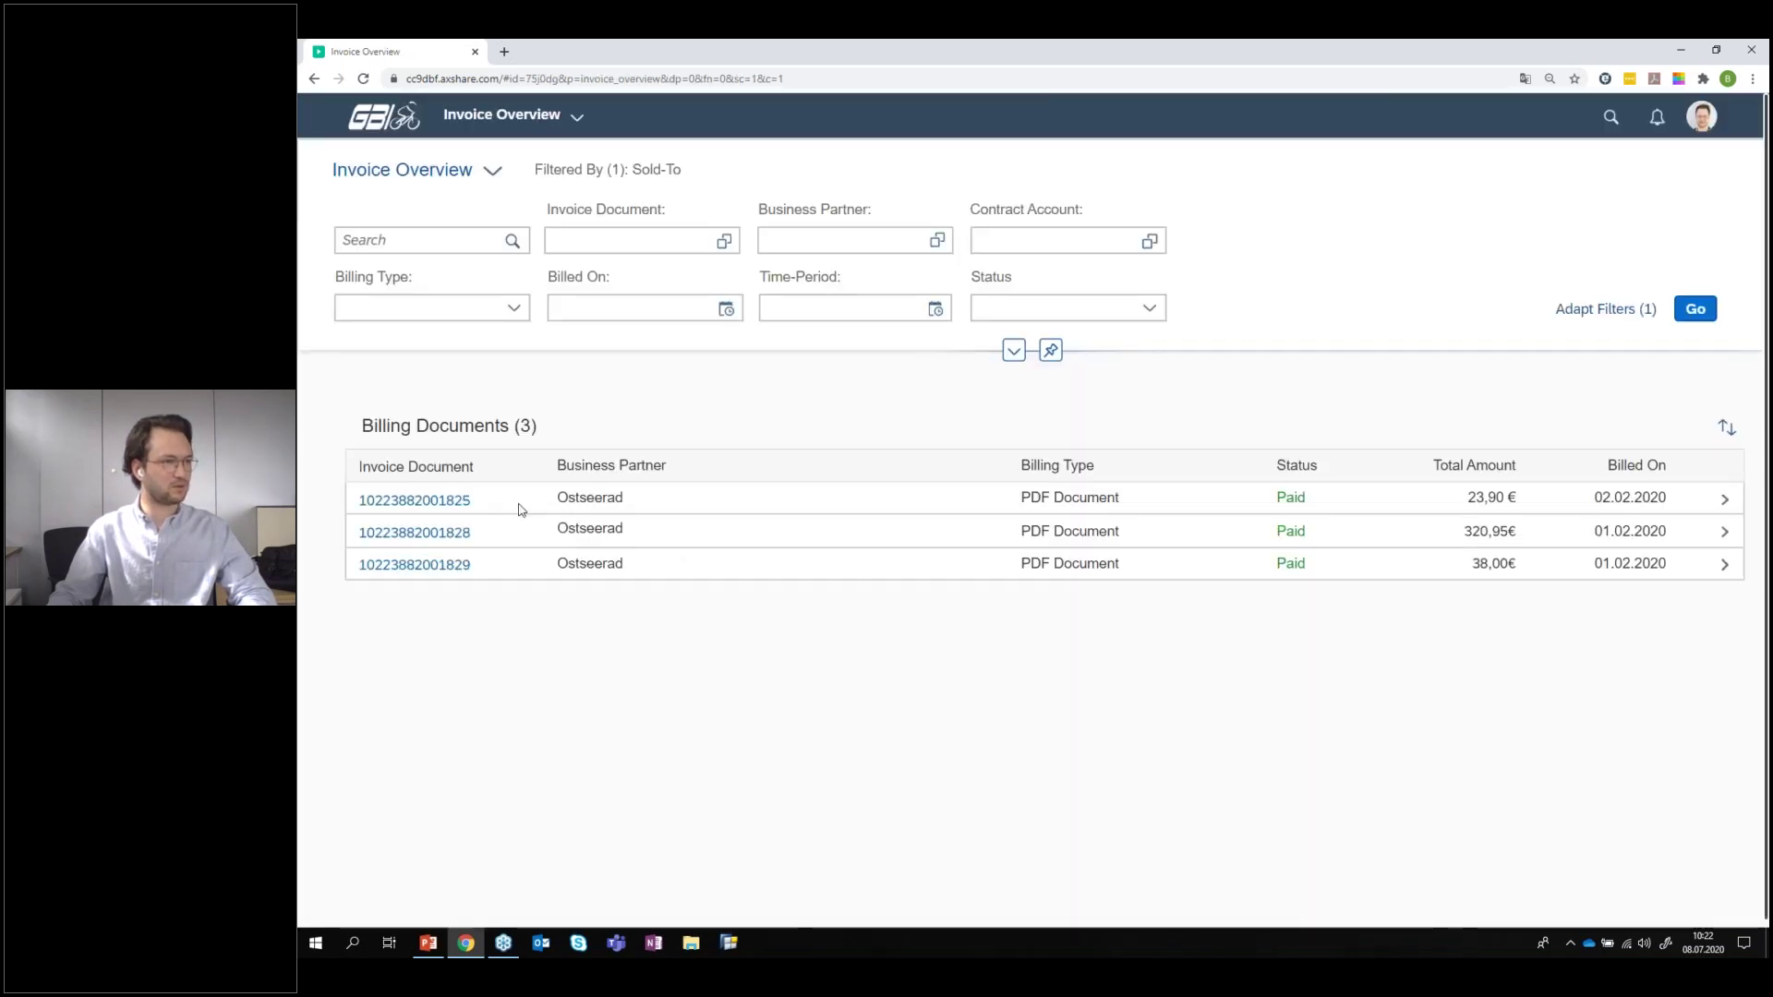
left_click(464, 502)
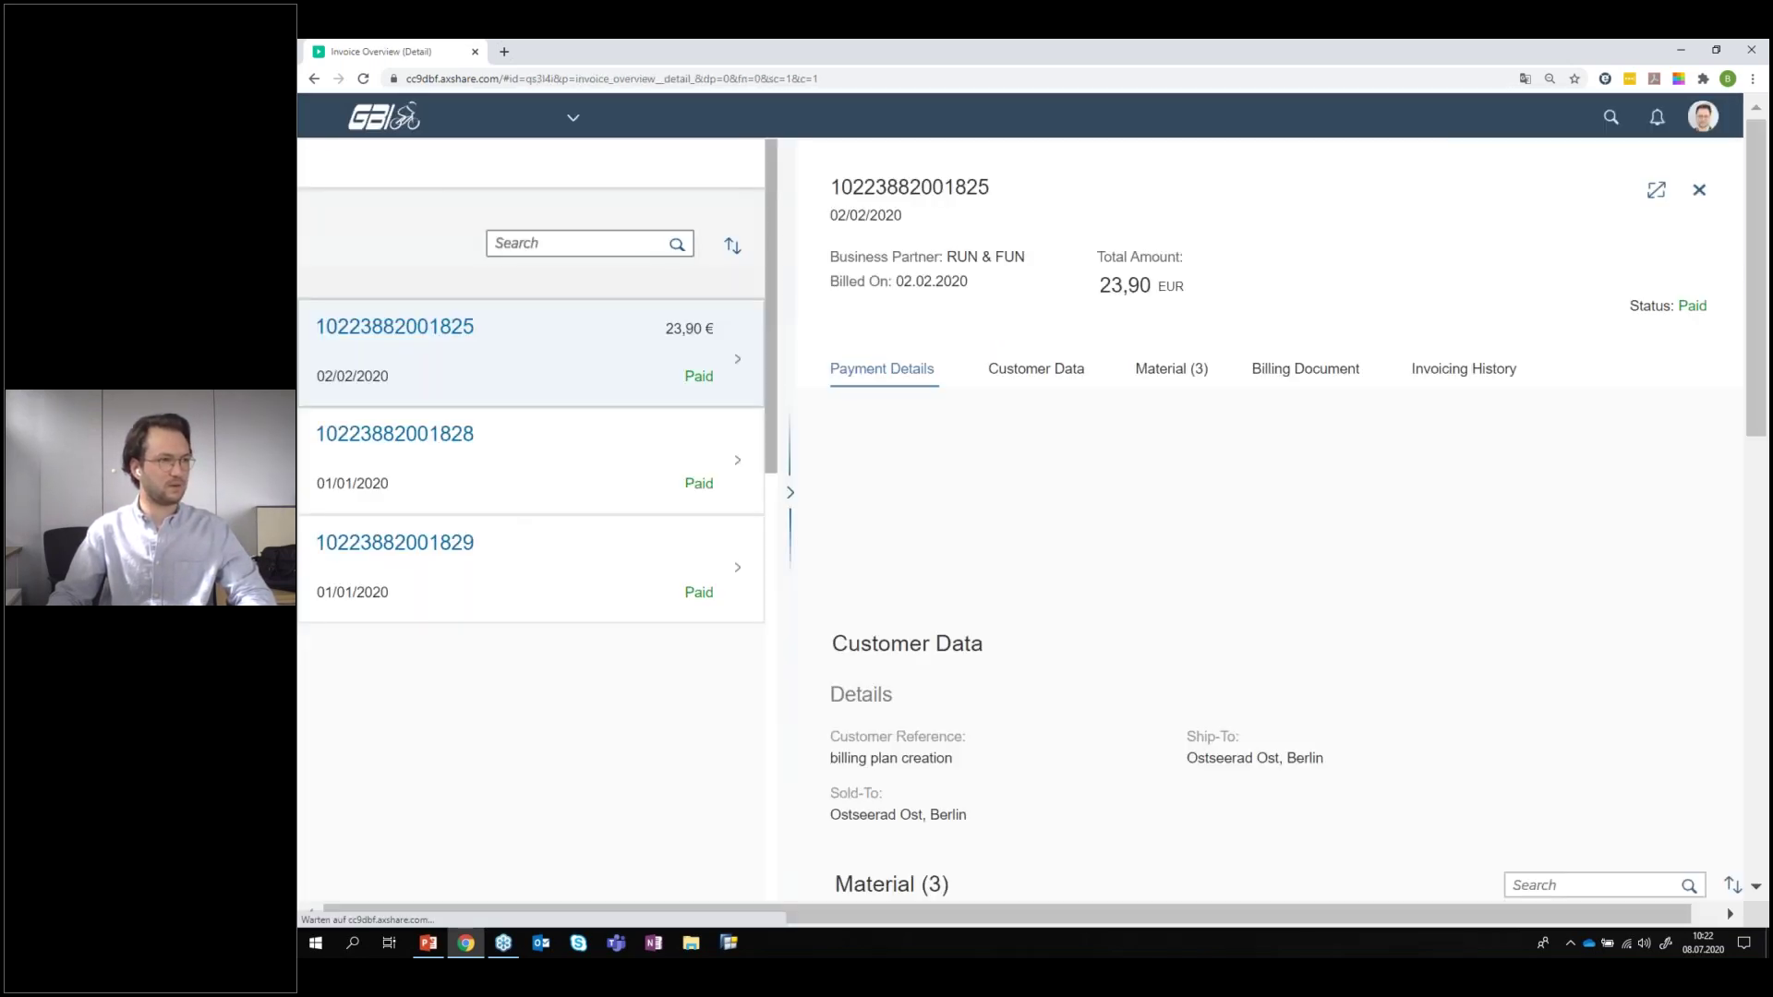
left_click(314, 79)
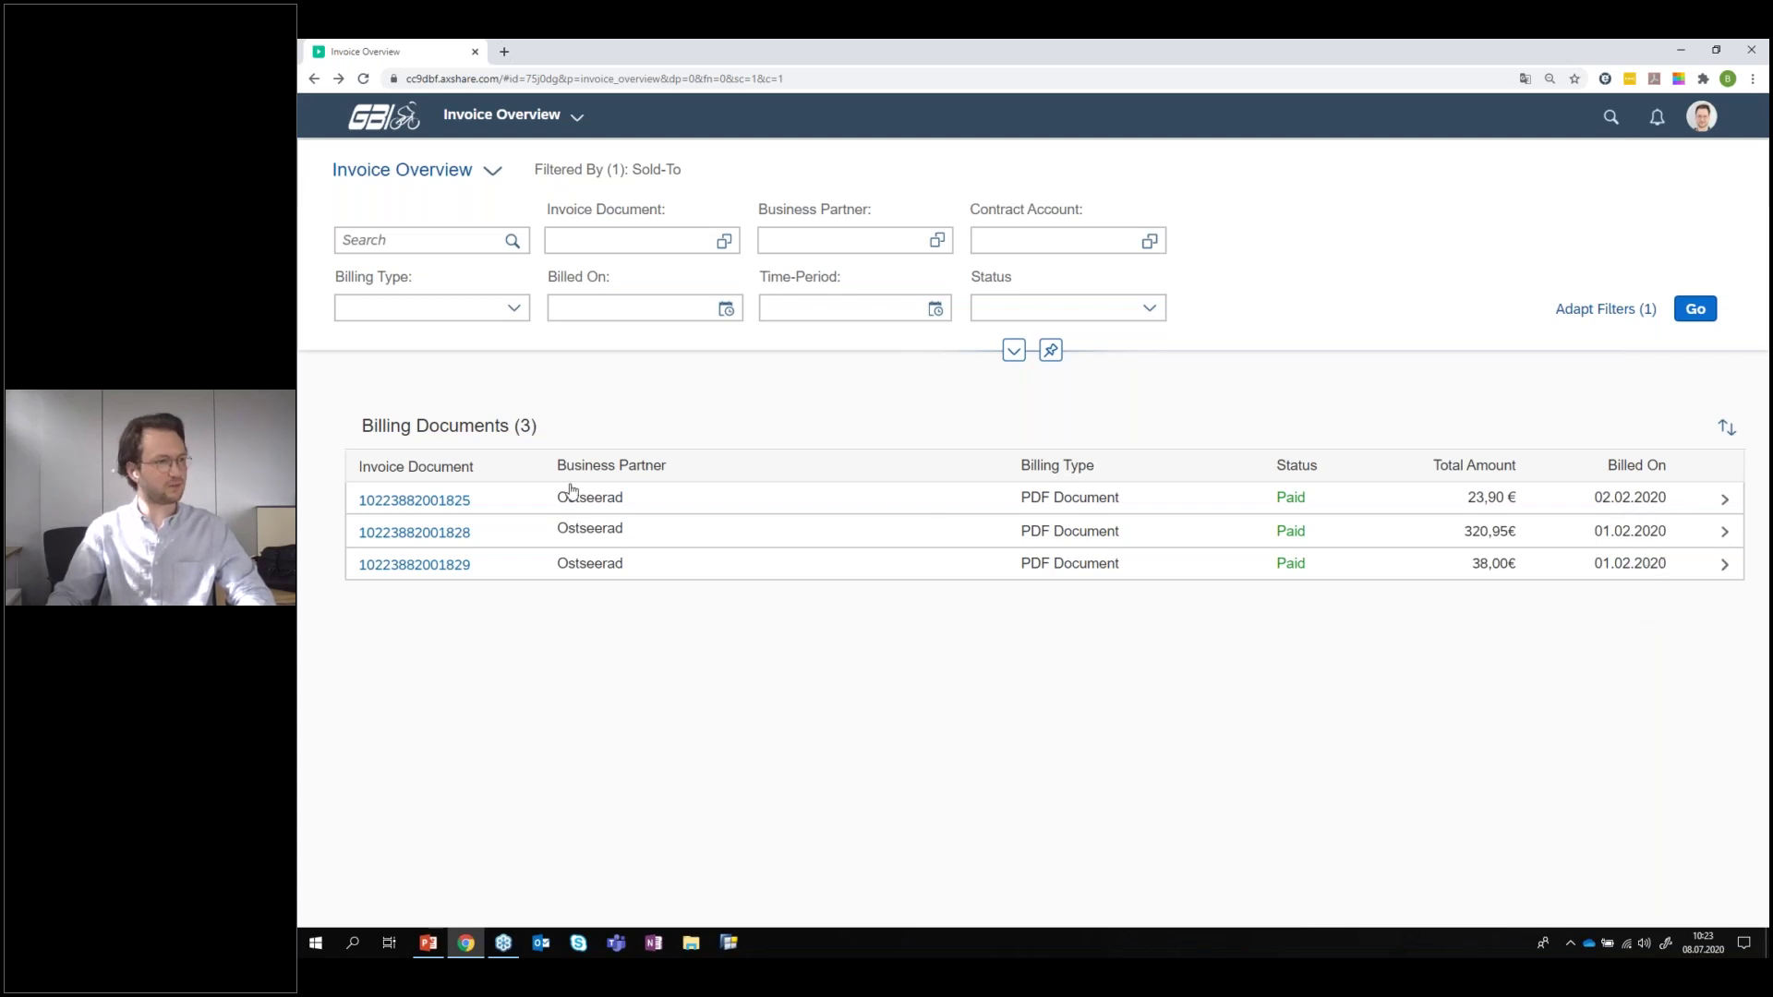
left_click(465, 506)
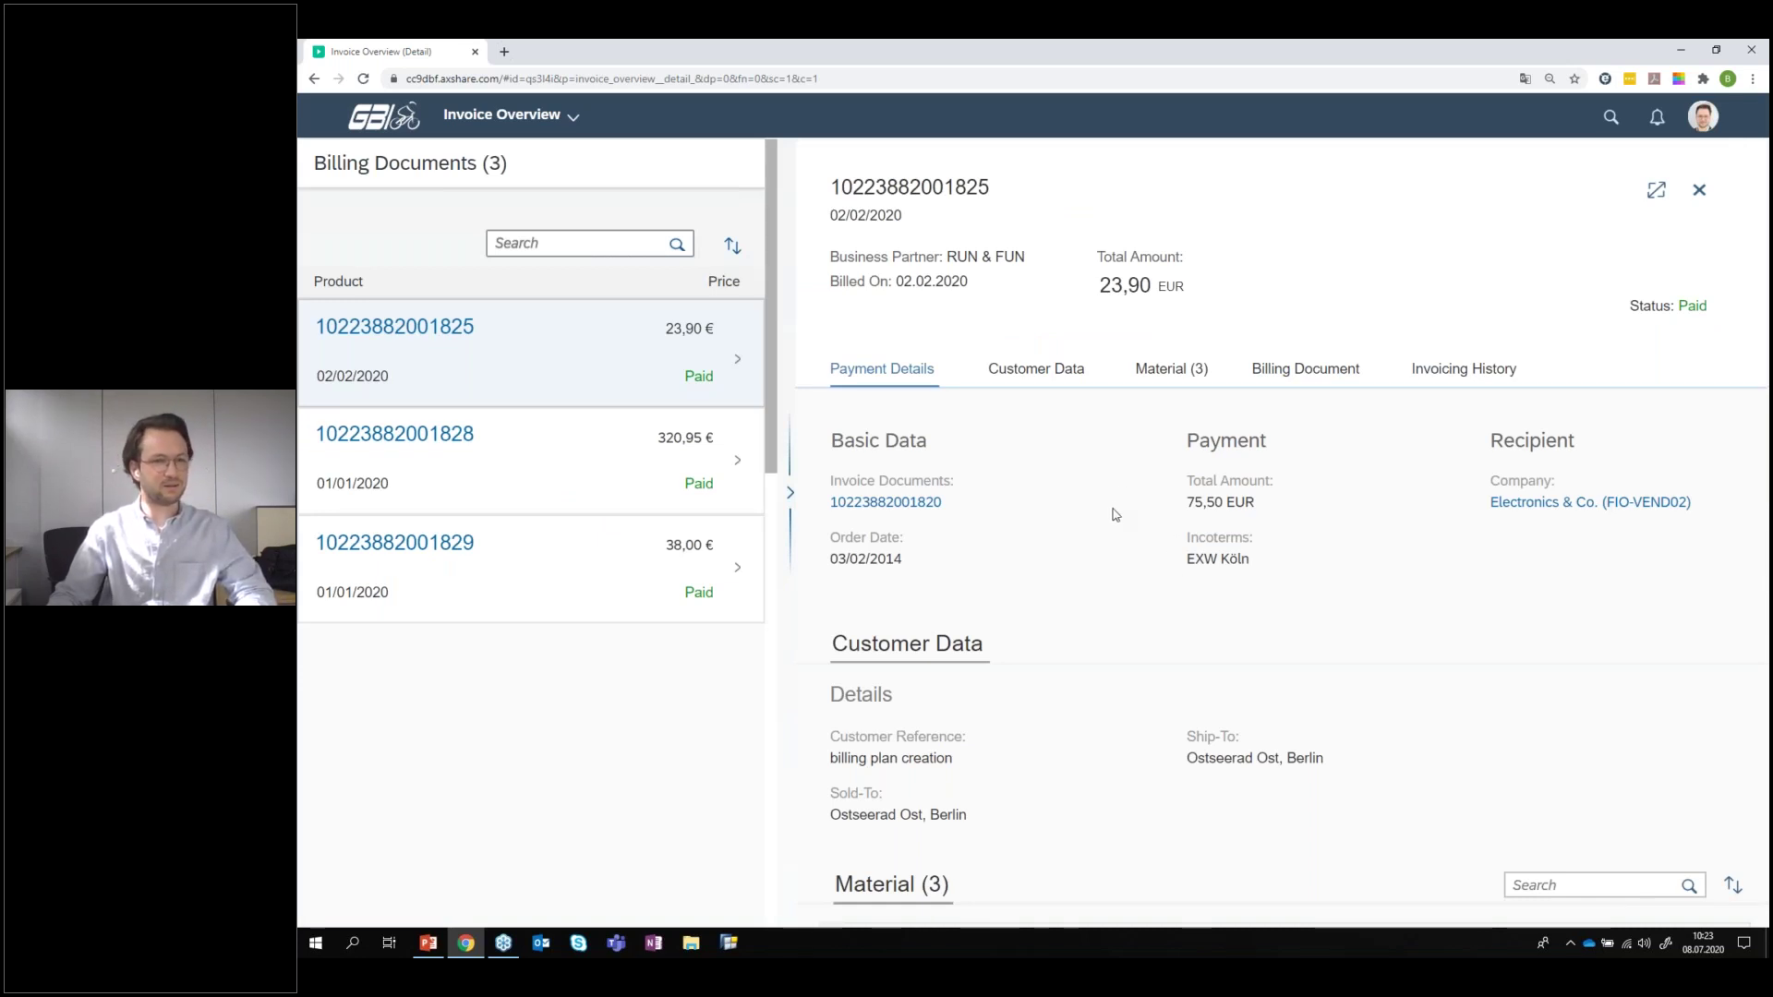
scroll(1115, 514, "down", 3)
left_click_drag(1766, 462, 1765, 651)
scroll(1005, 128, "up", 7)
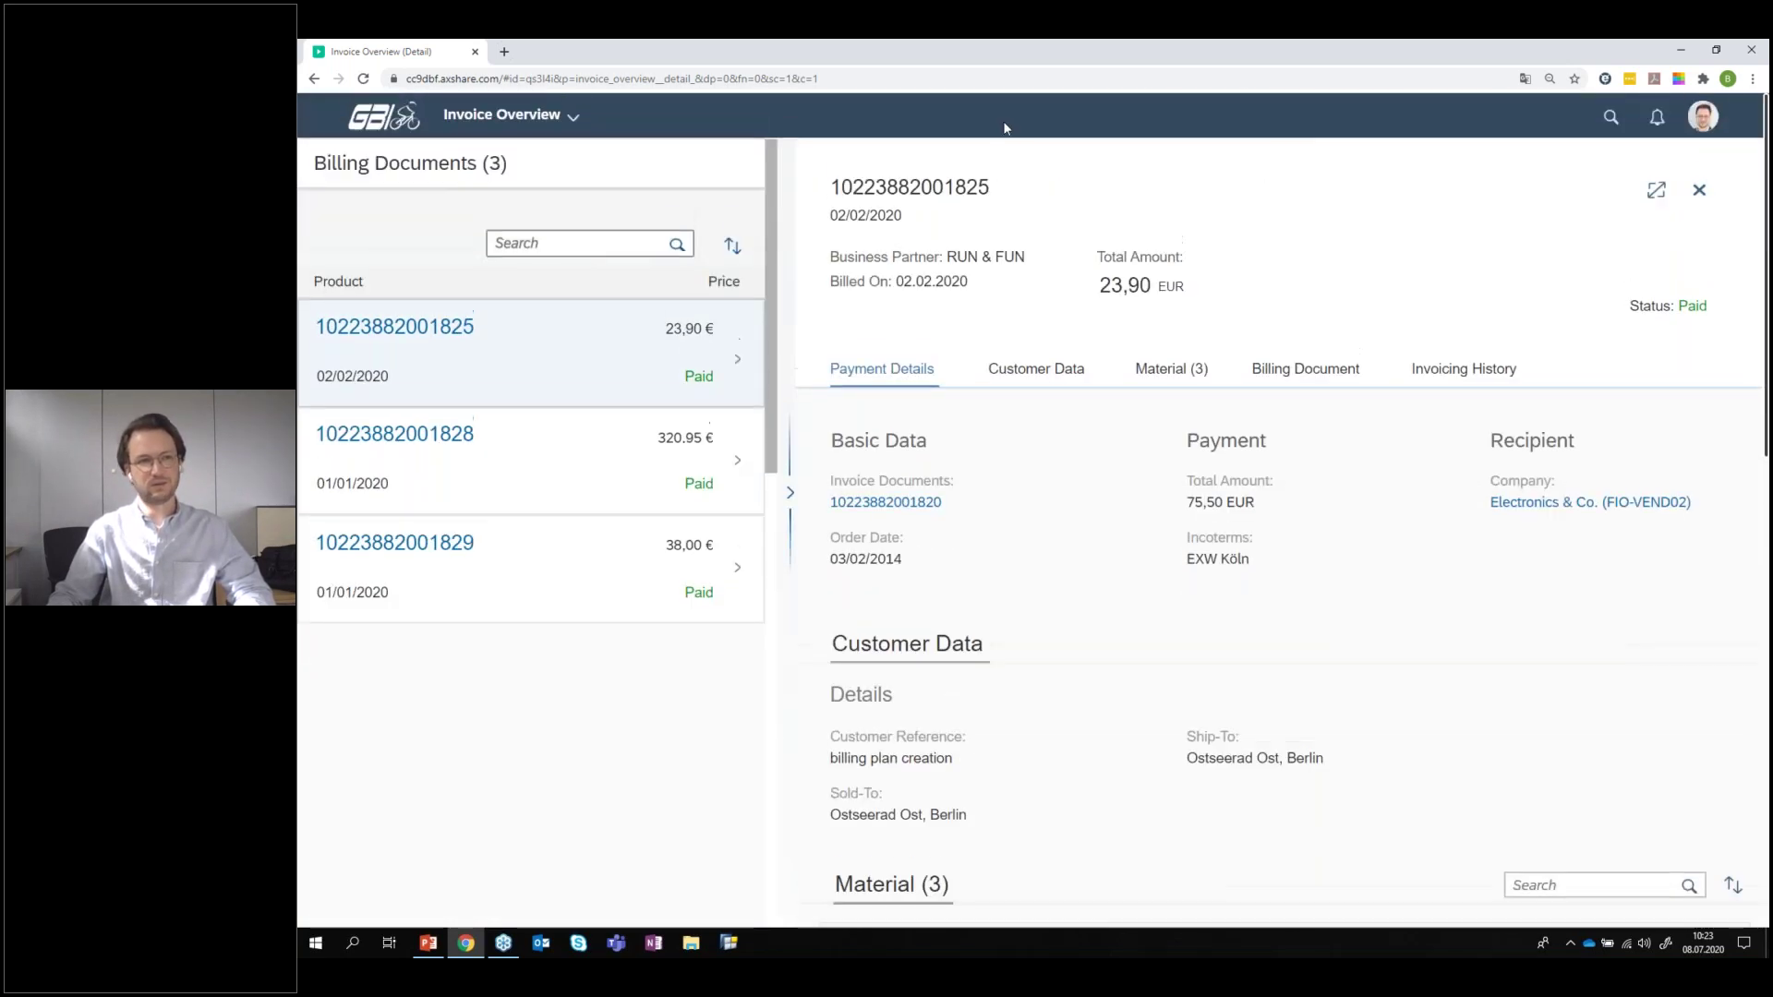
Open Ostseerad's Customer Data from the home page and review the basic data, roles and annual sales.
left_click(356, 118)
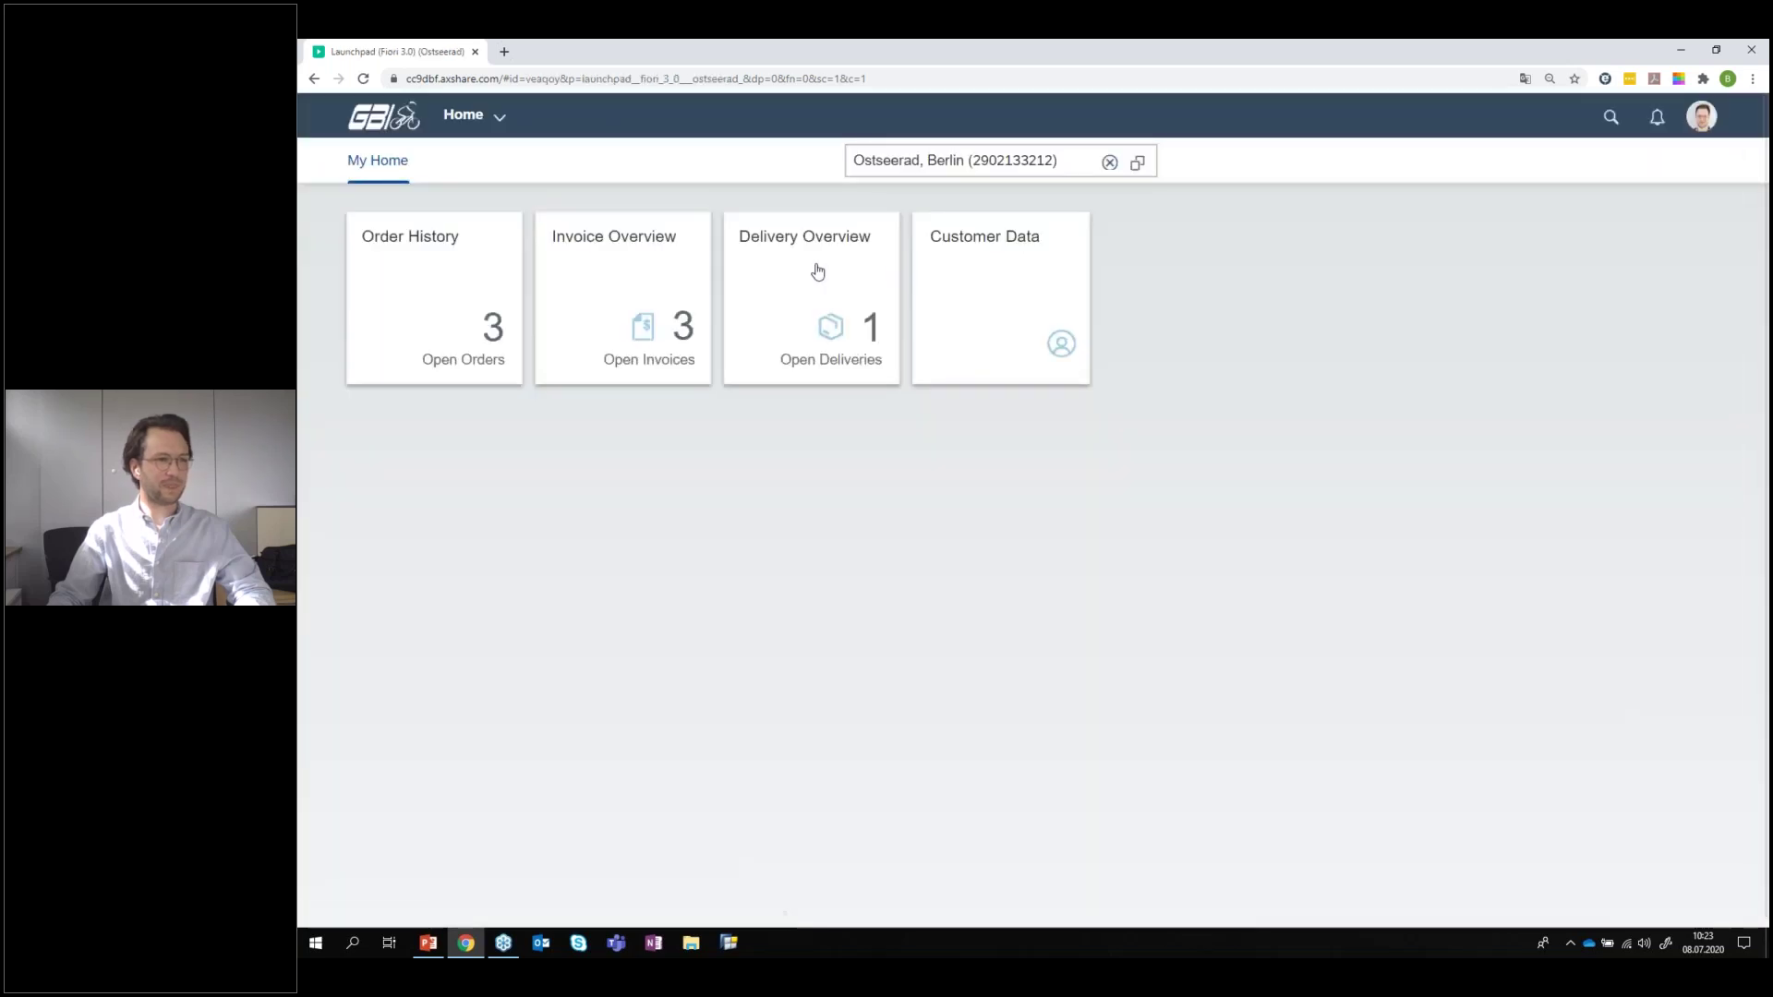
left_click(951, 263)
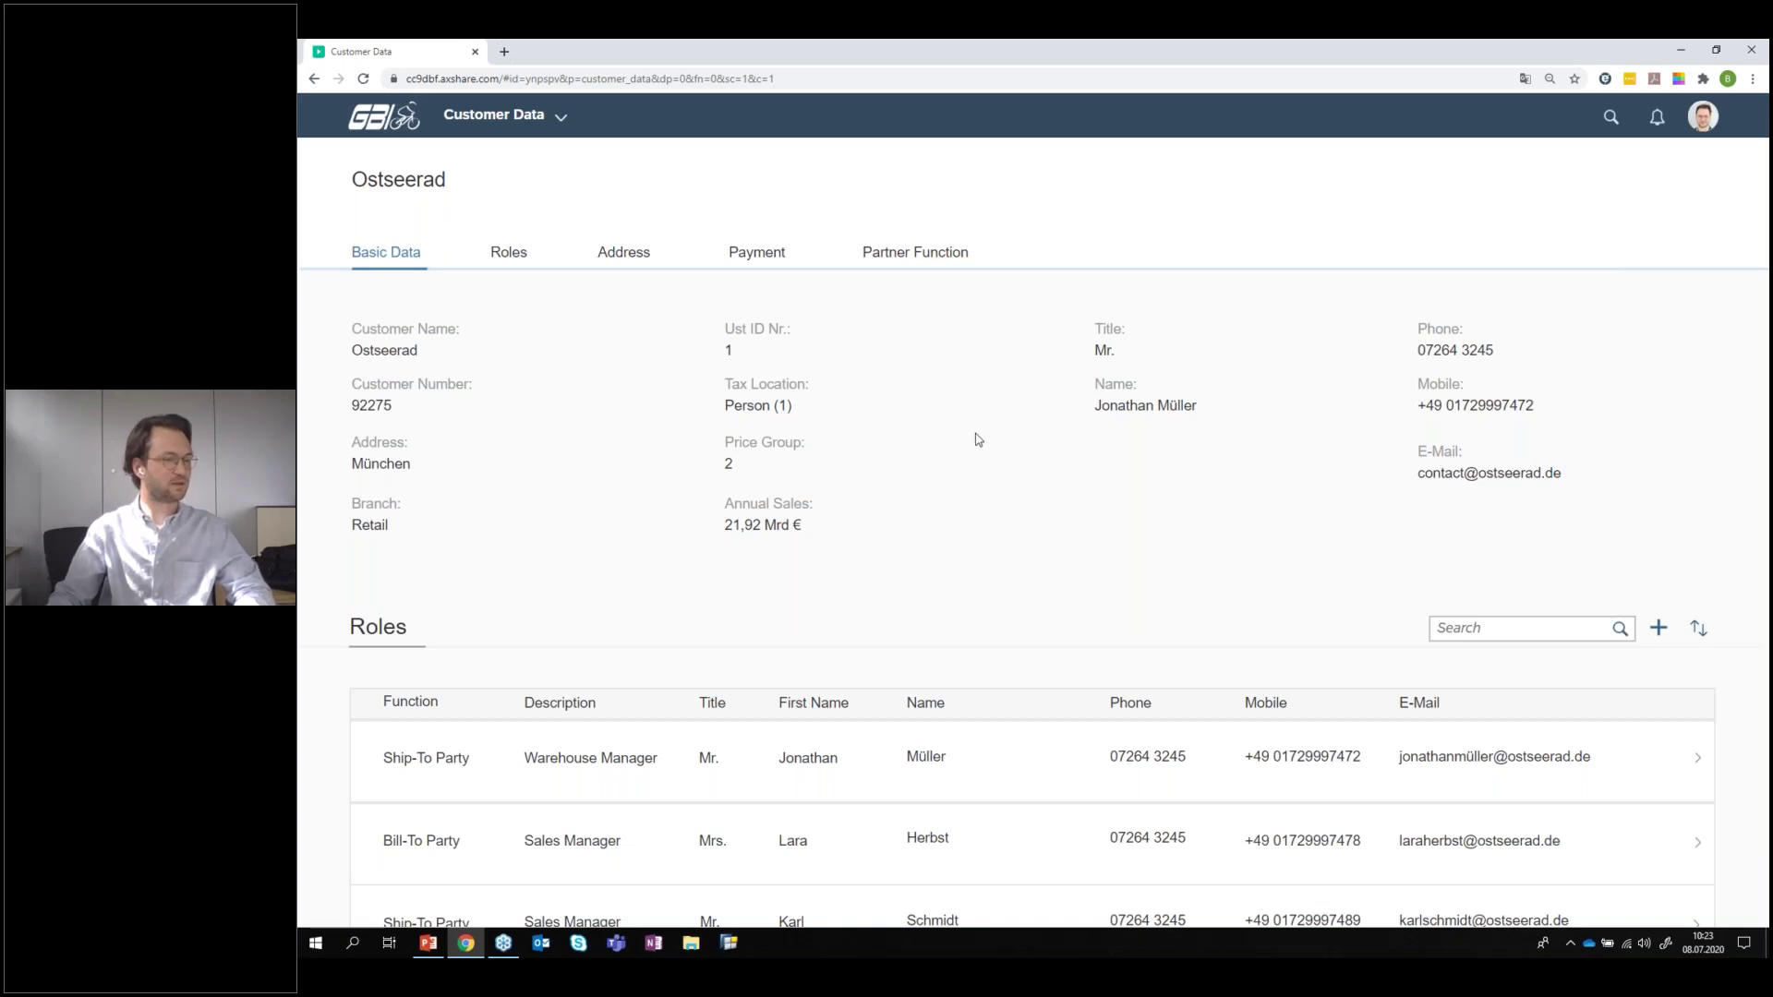
scroll(1016, 830, "down", 1)
scroll(1303, 723, "down", 1)
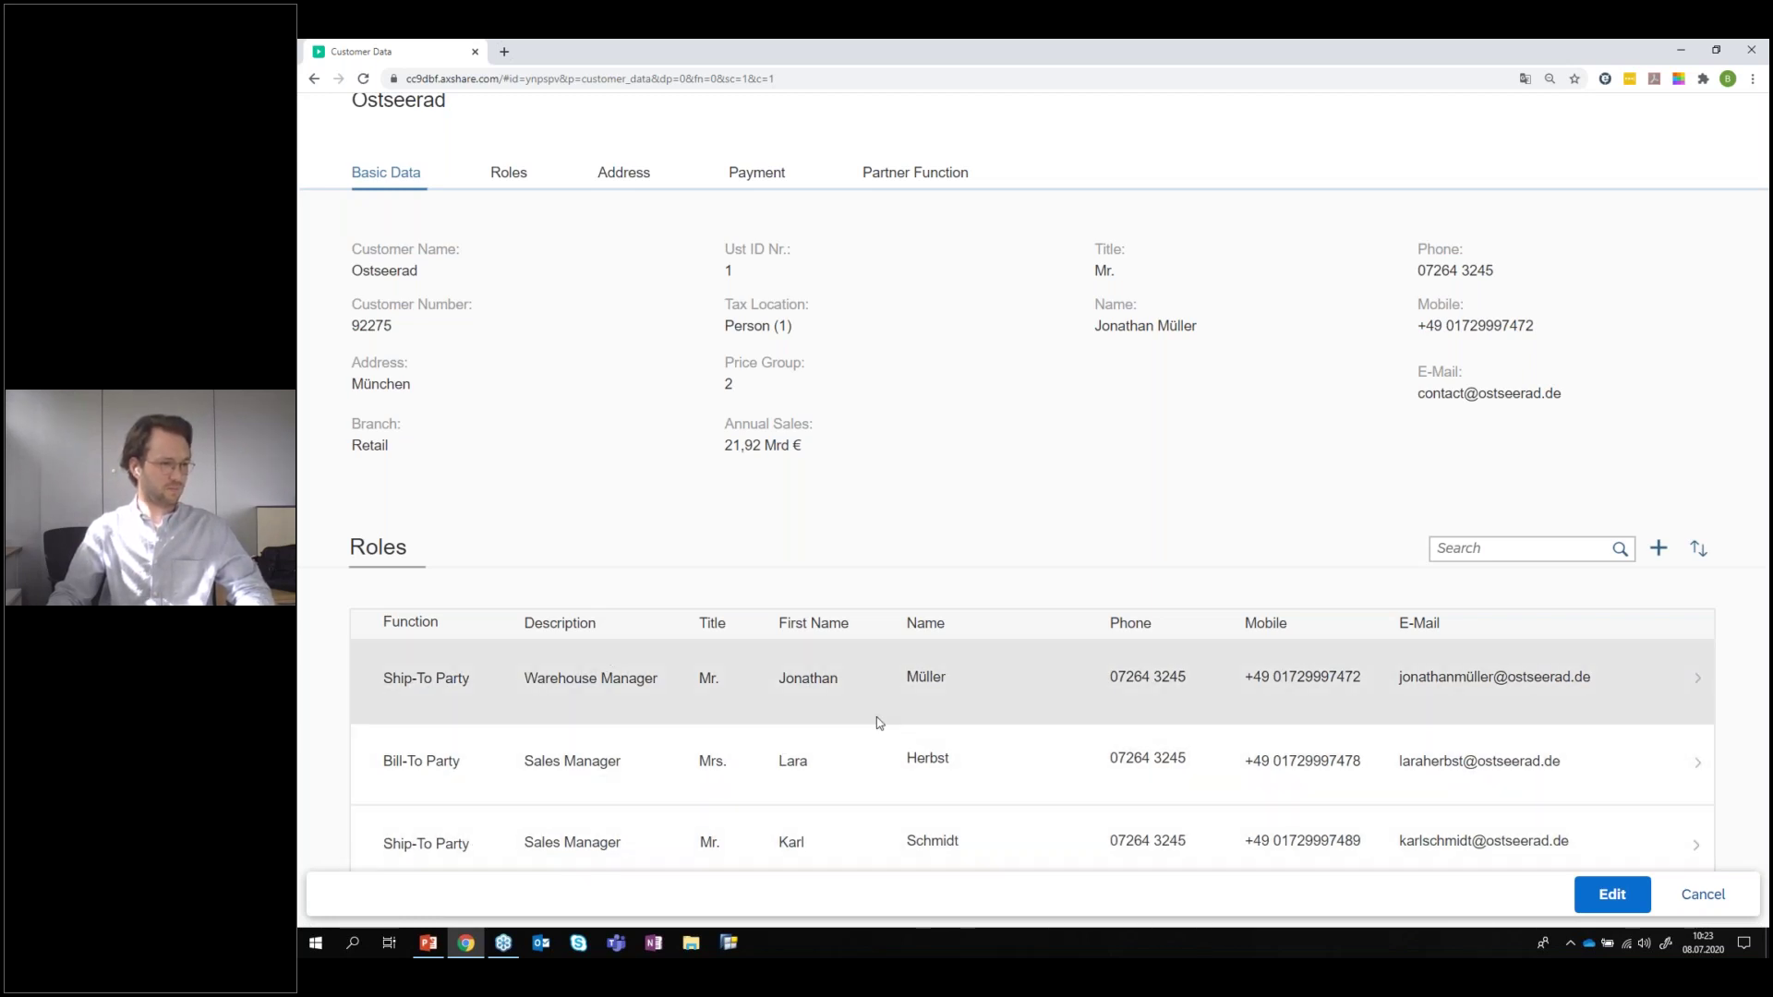
scroll(879, 723, "up", 1)
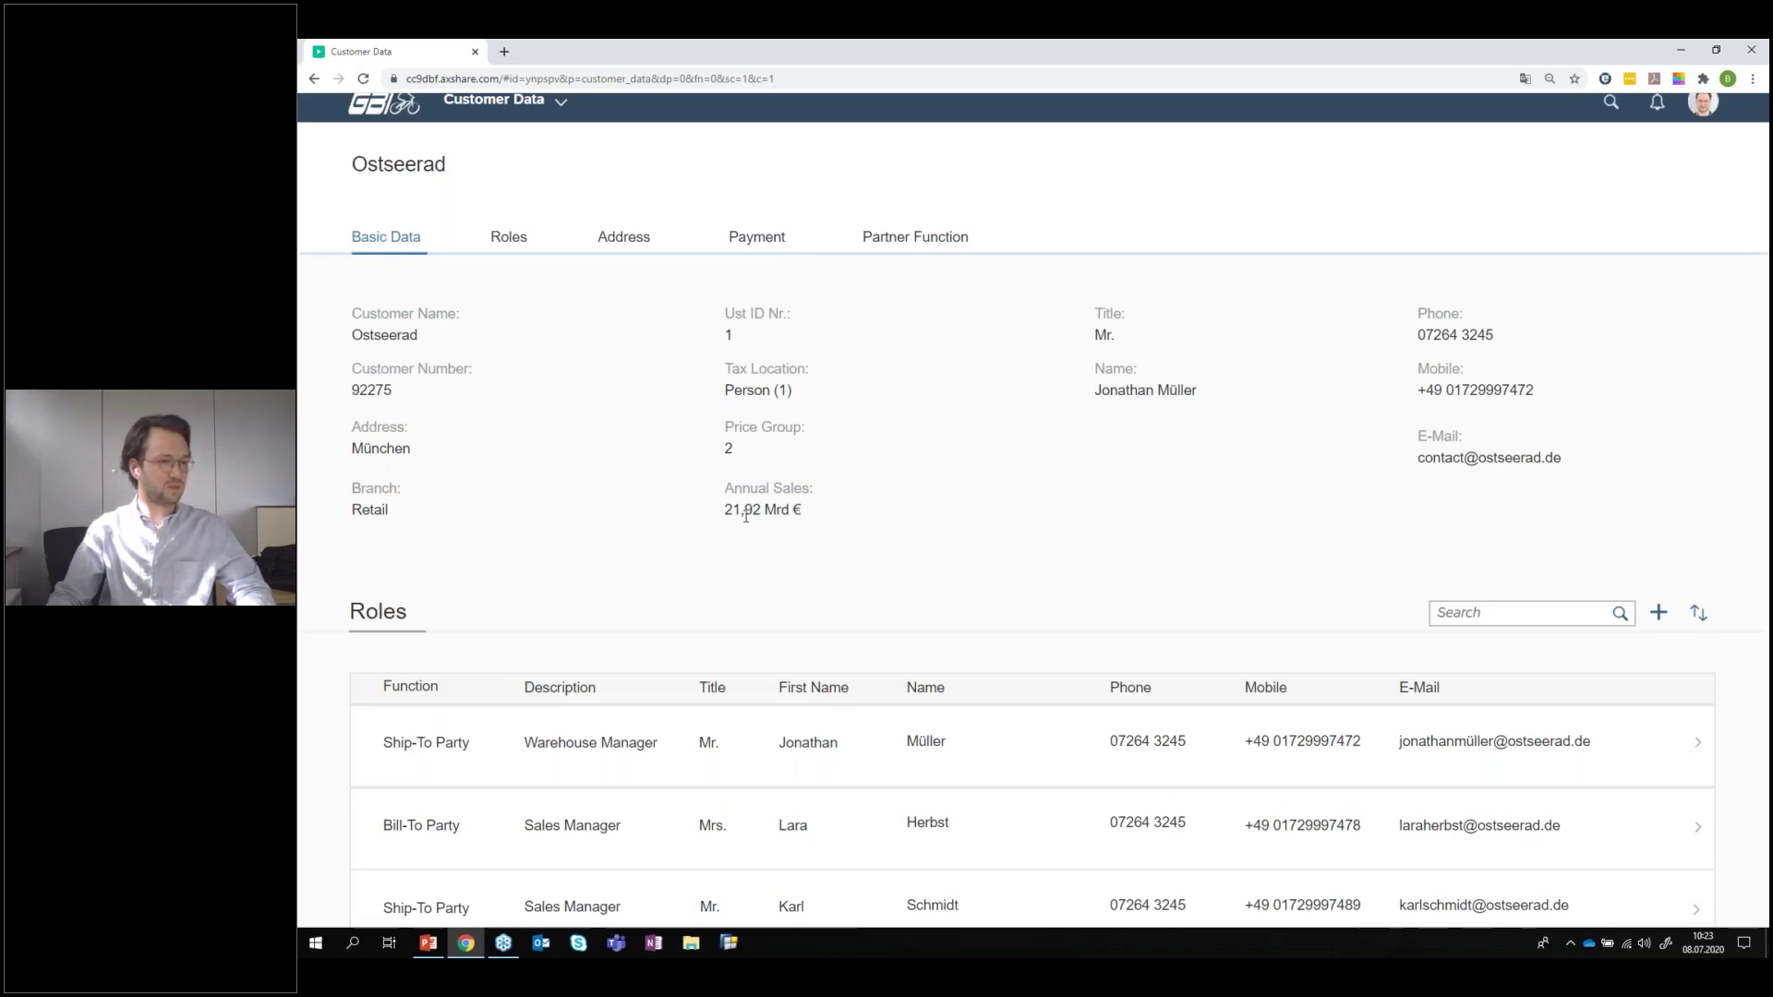
left_click_drag(726, 514, 826, 517)
left_click(827, 515)
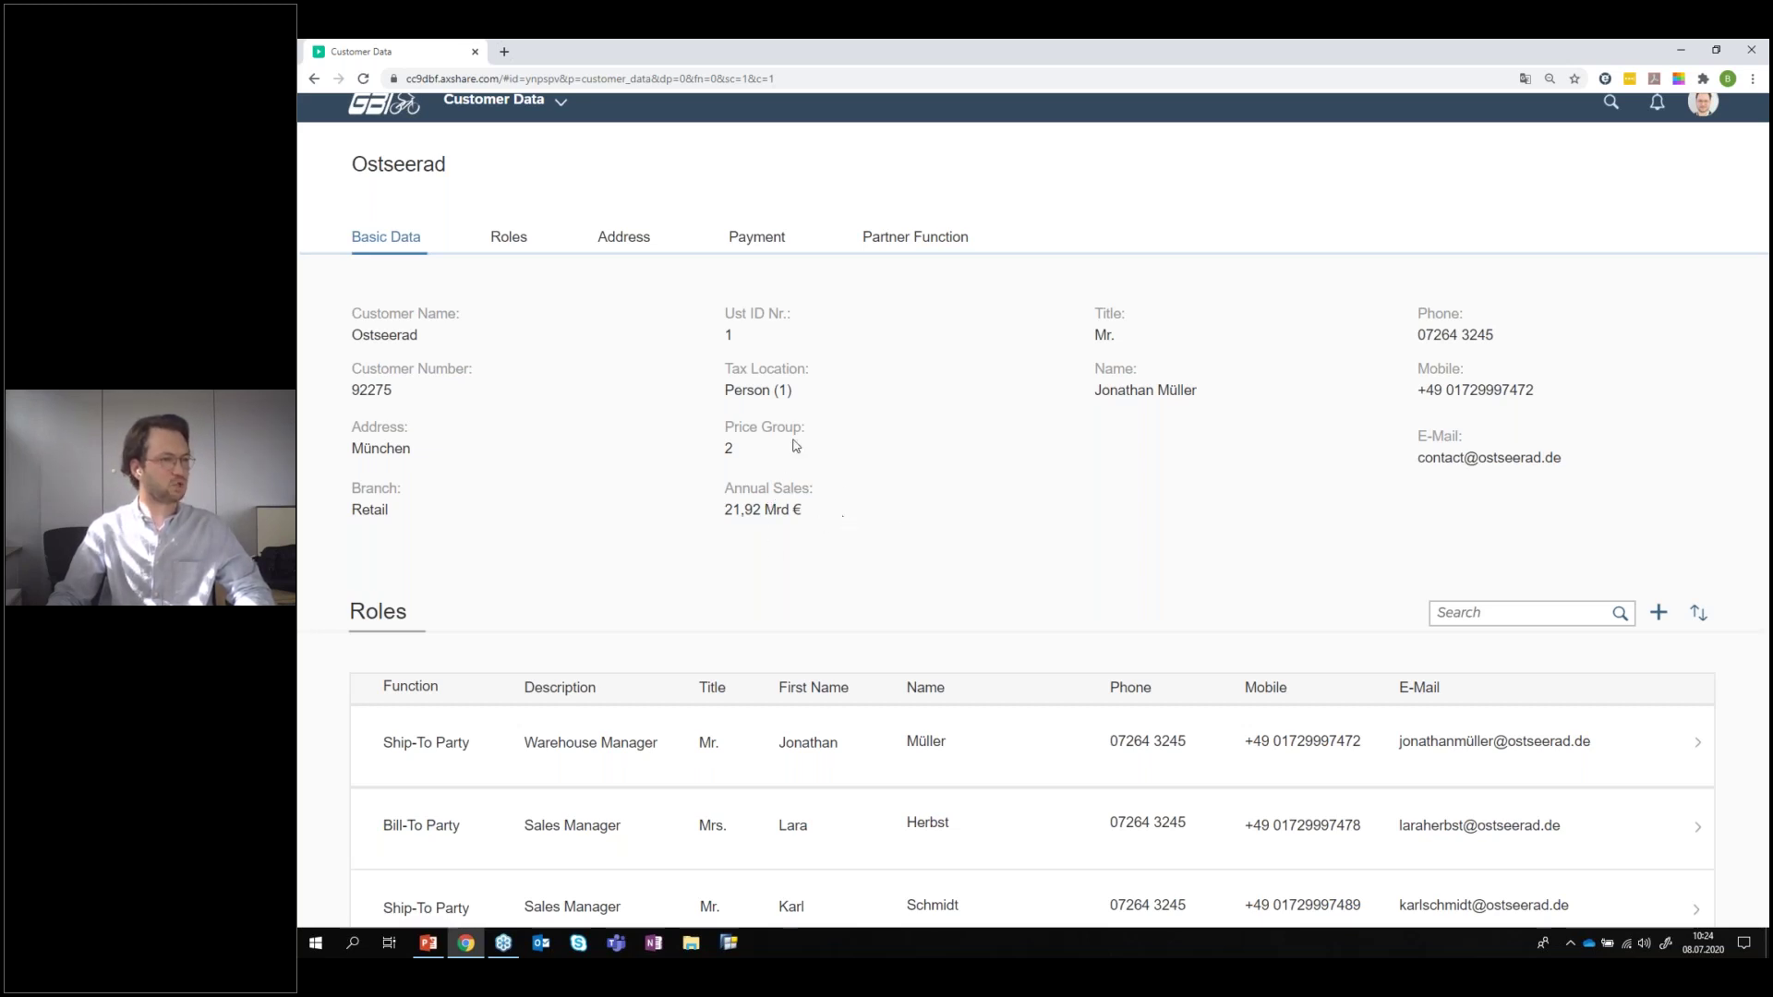
Review Ostseerad's payment details and partner functions, and switch back to the PowerPoint presentation.
left_click(778, 242)
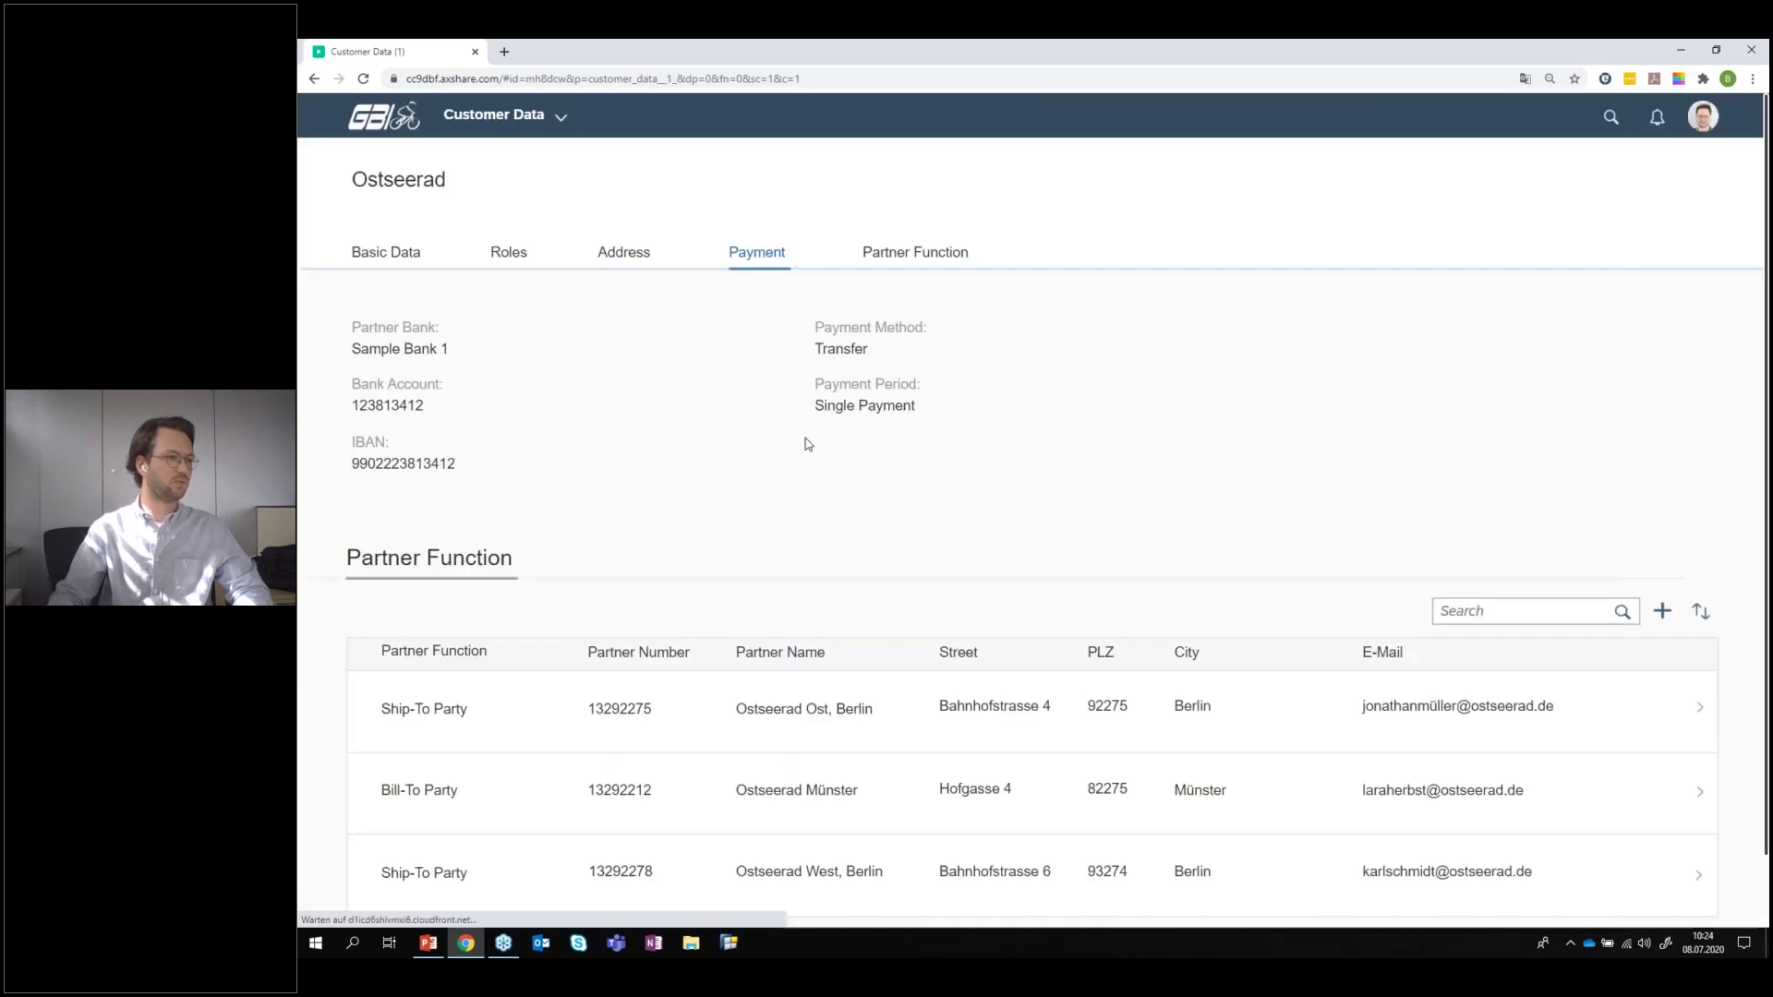
scroll(1135, 321, "down", 1)
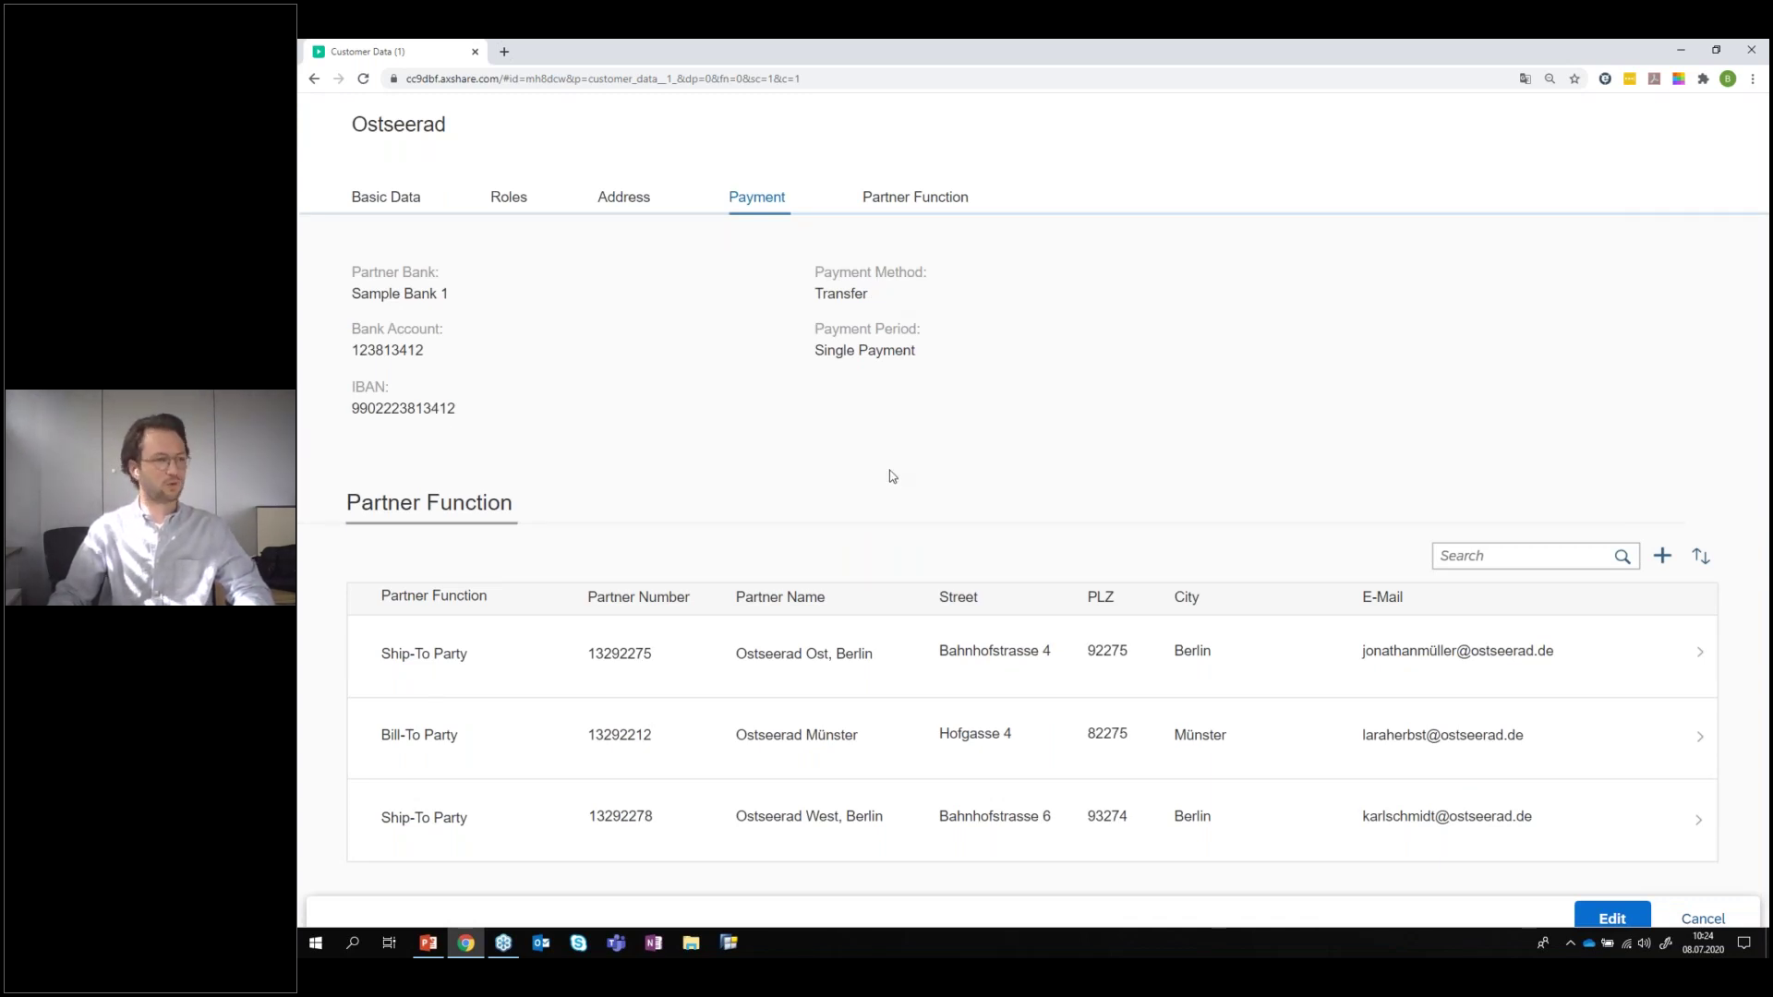
scroll(837, 388, "down", 1)
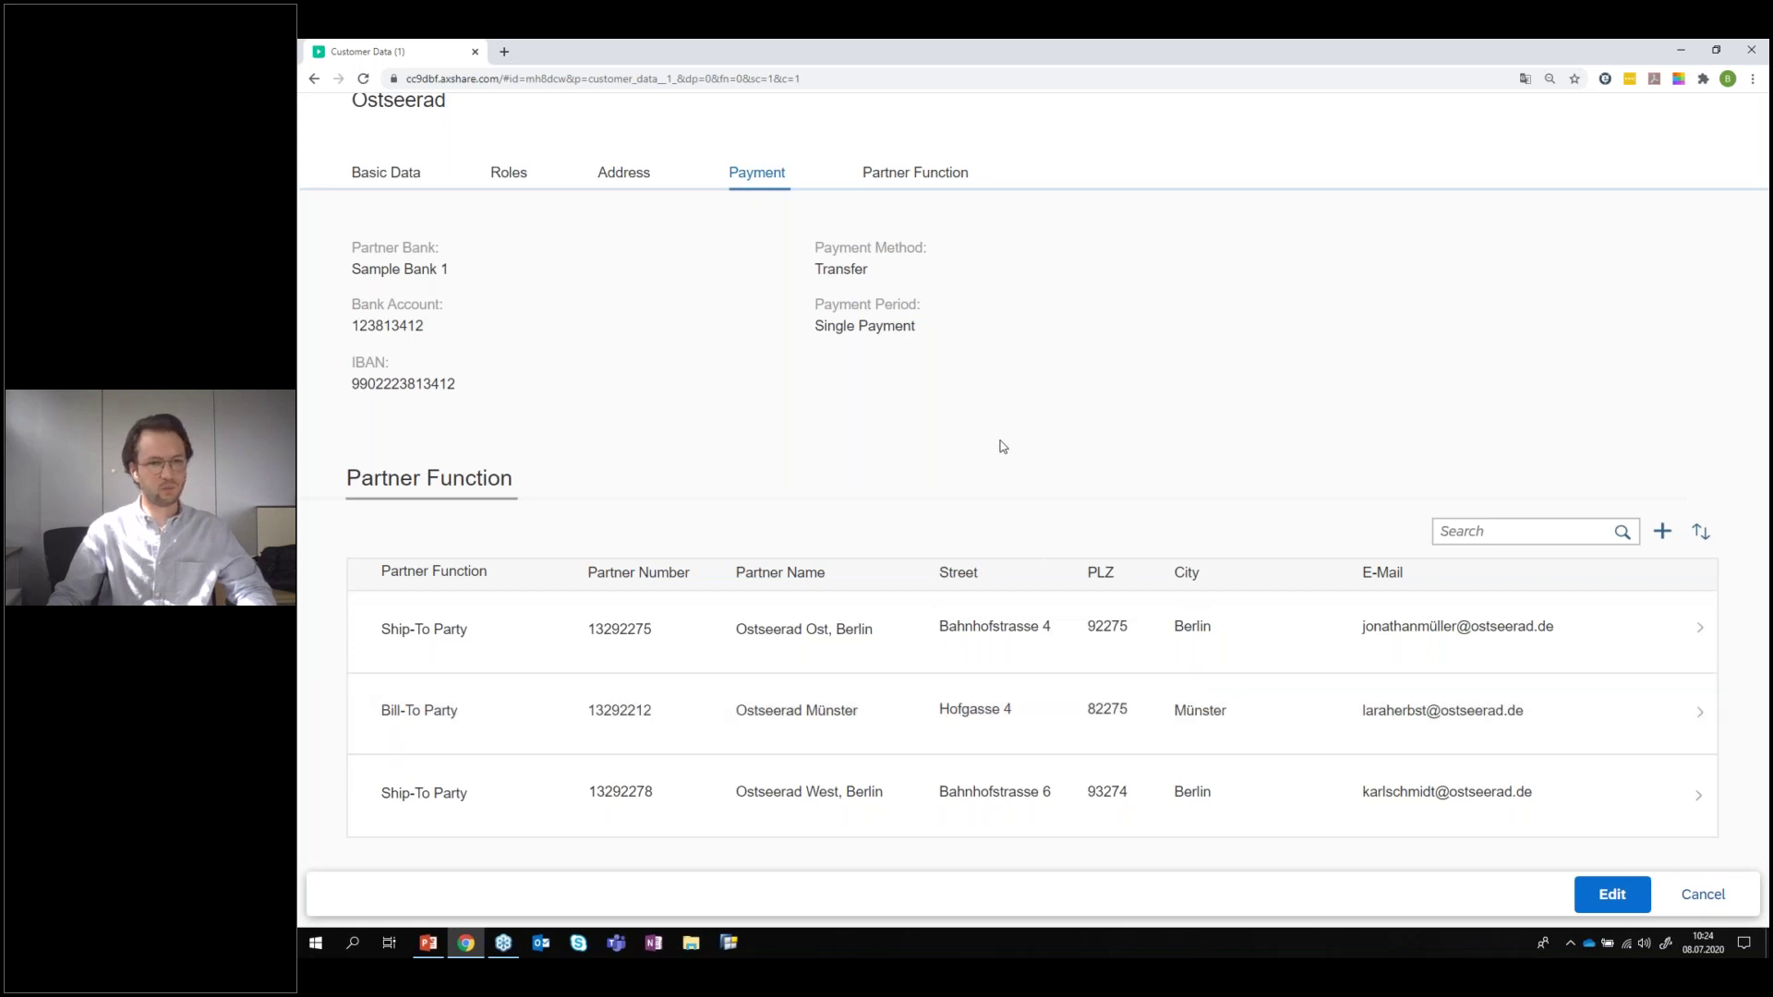
left_click(1682, 52)
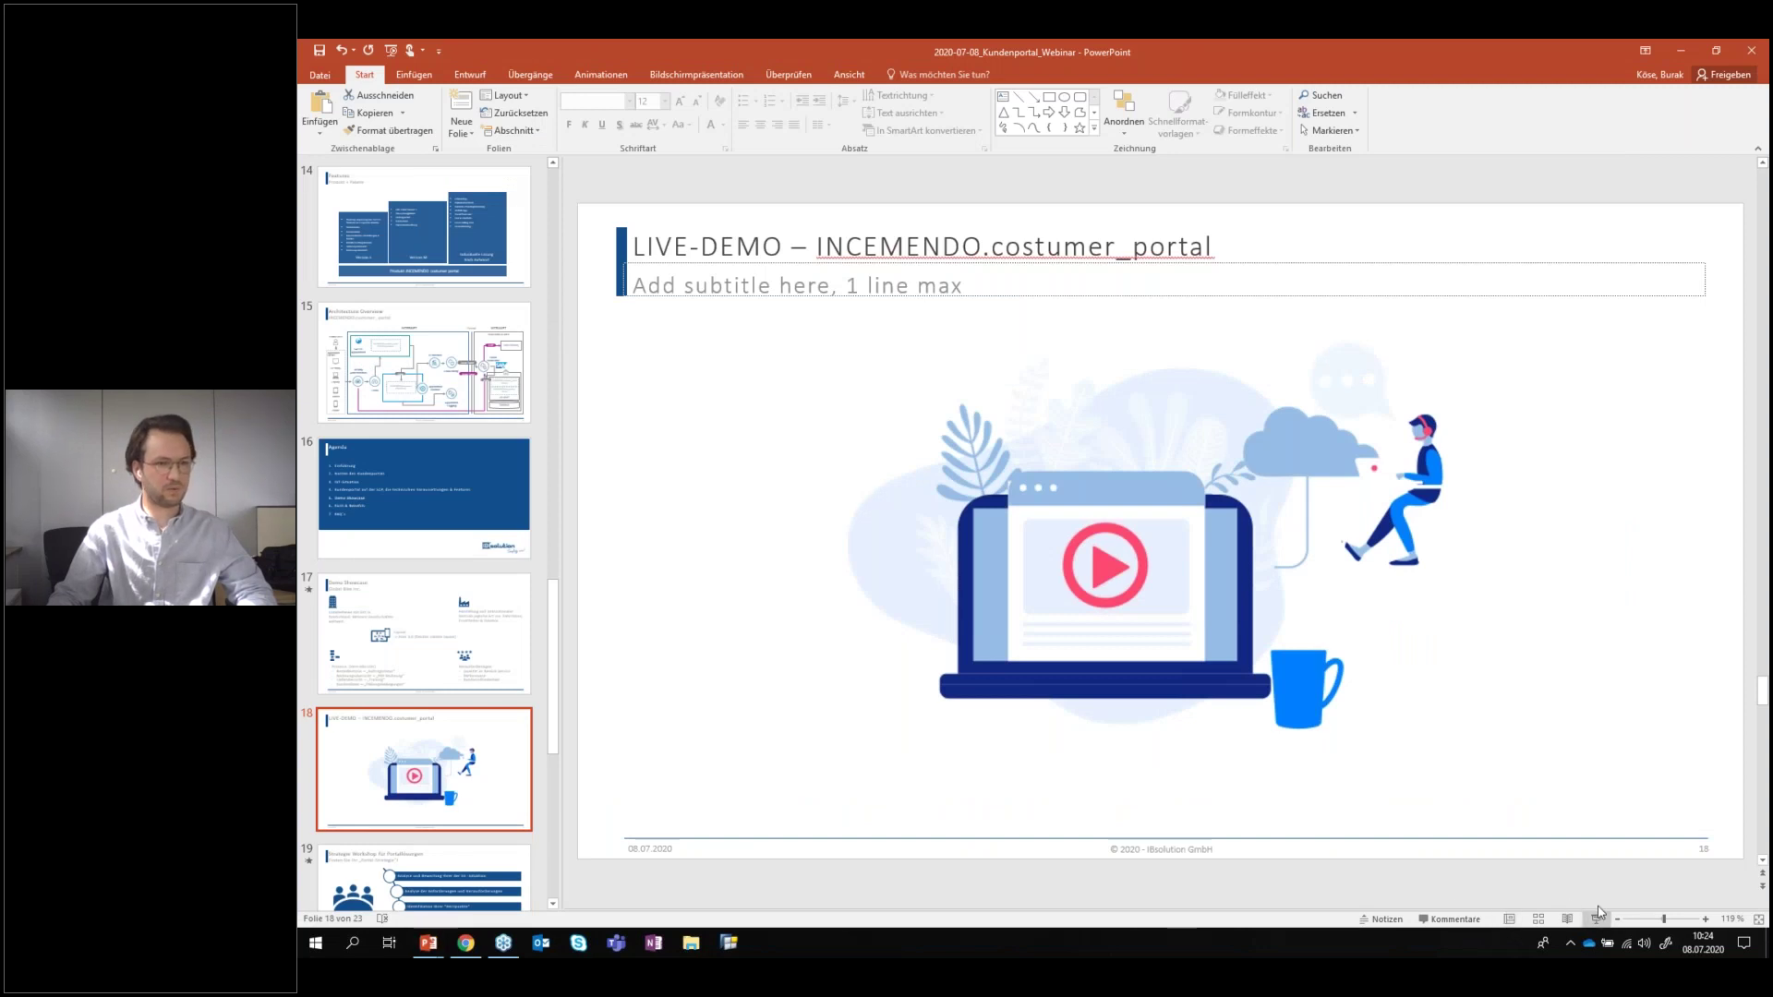